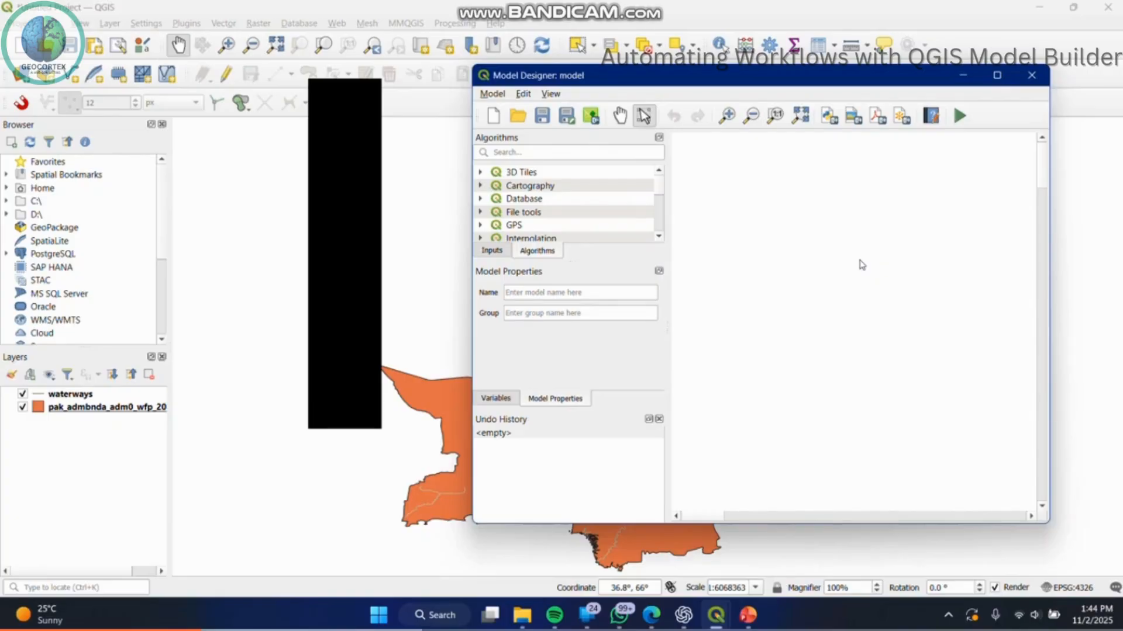
Step: Add a vector layer input described as "waterways" with Line geometry to the model canvas
left_click(348, 174)
left_click(491, 250)
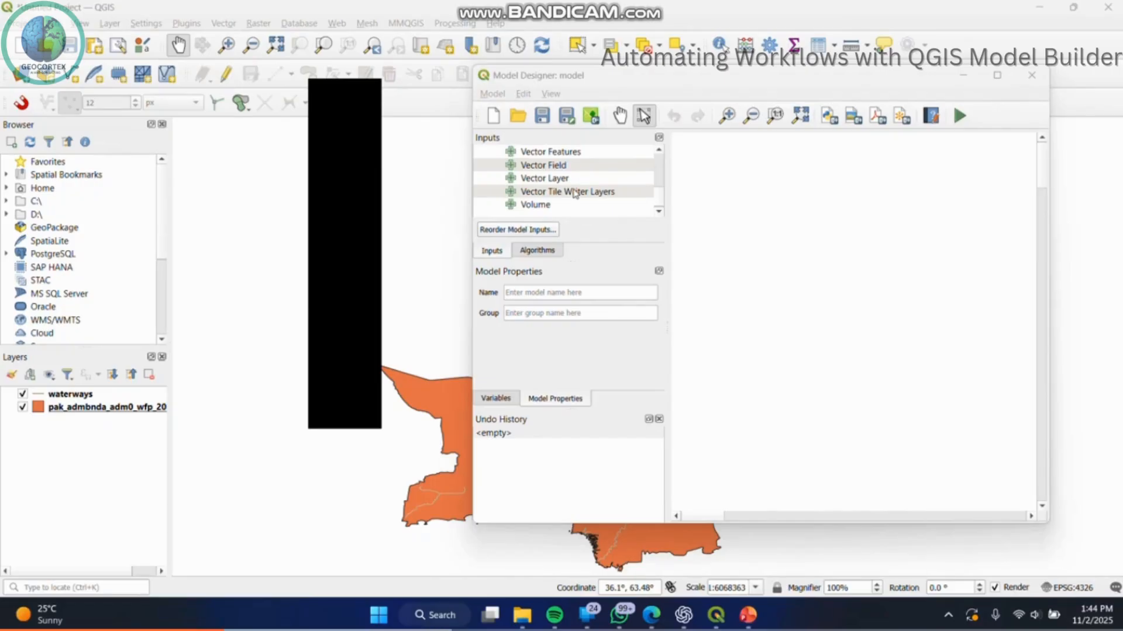
left_click_drag(556, 183, 807, 230)
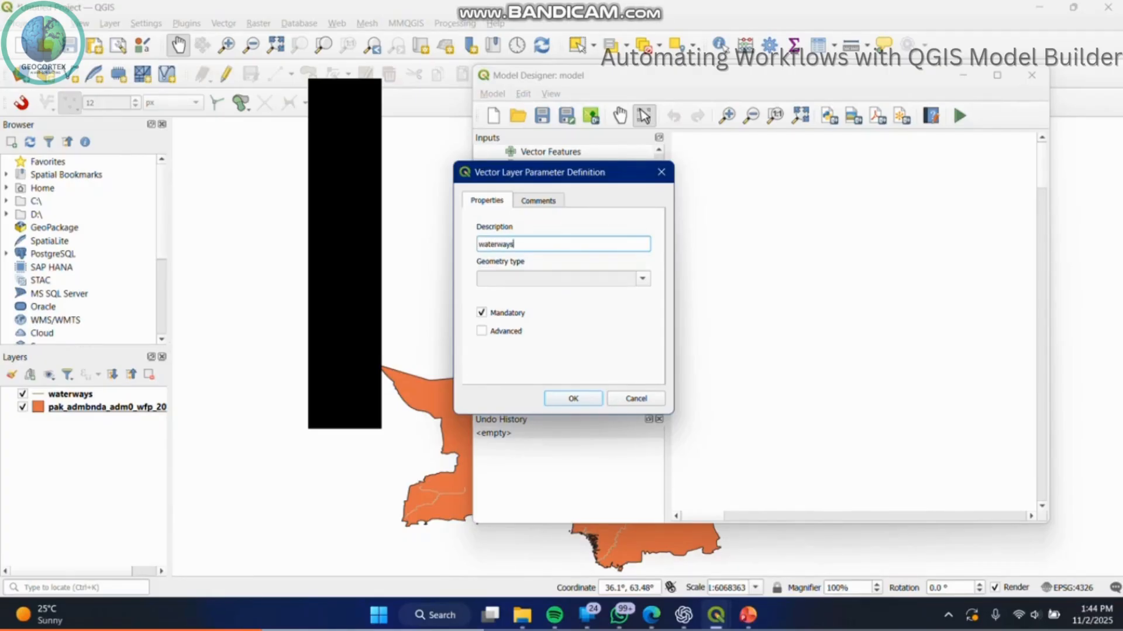
left_click(642, 279)
left_click(496, 315)
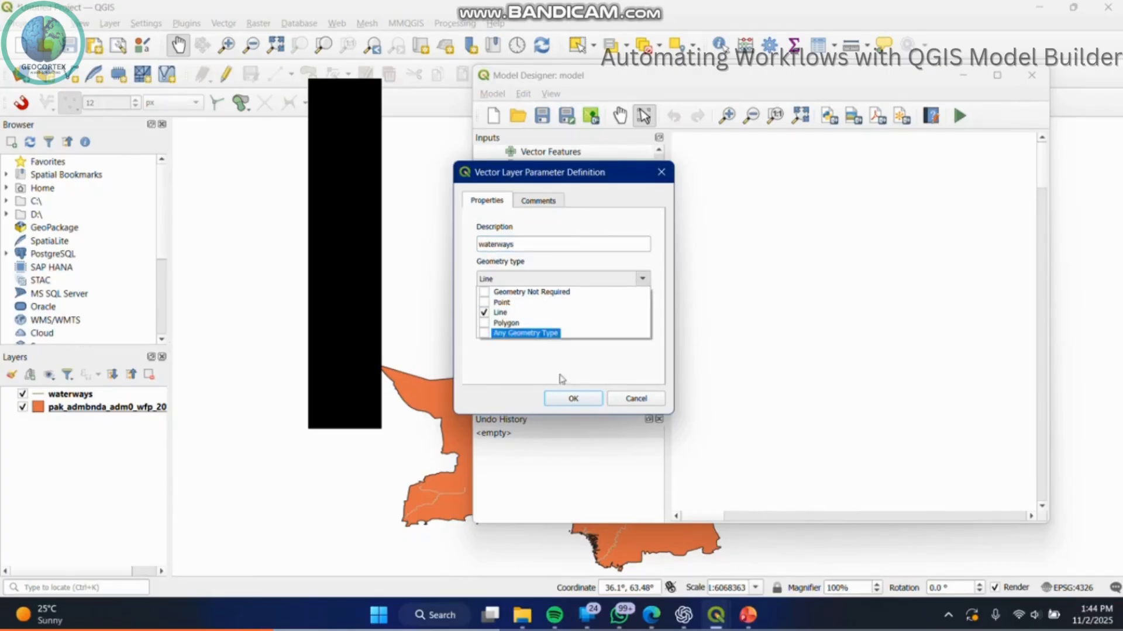
left_click(578, 373)
left_click(573, 398)
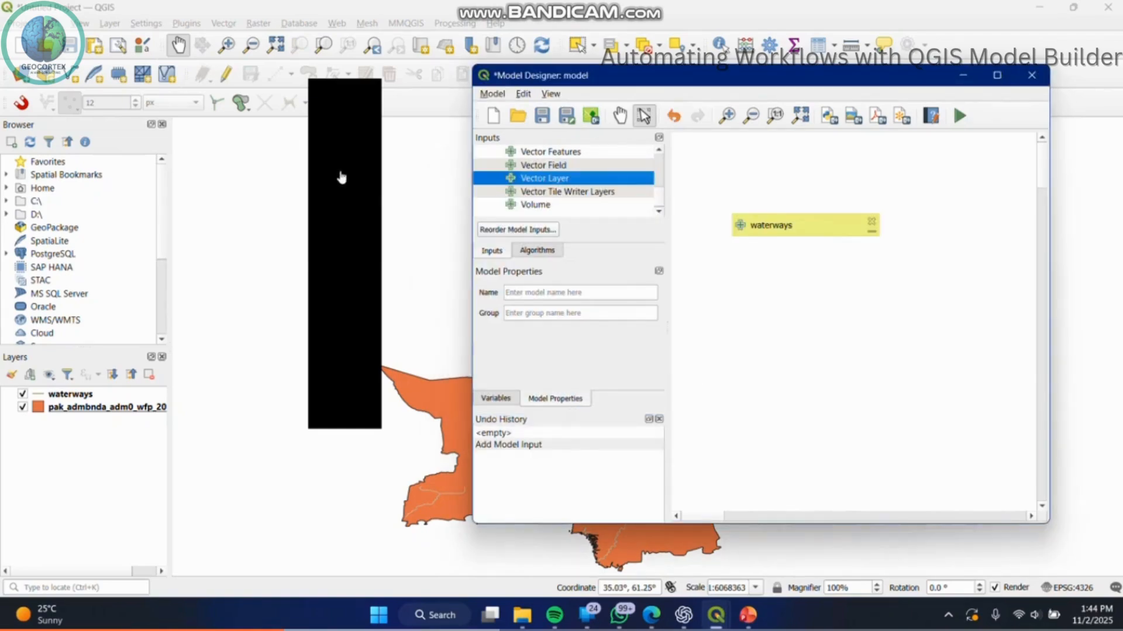
Step: Add the Buffer algorithm beneath the waterways input, using waterways as its input layer and a distance of 0.05
left_click(537, 250)
scroll(543, 237, "down", 3)
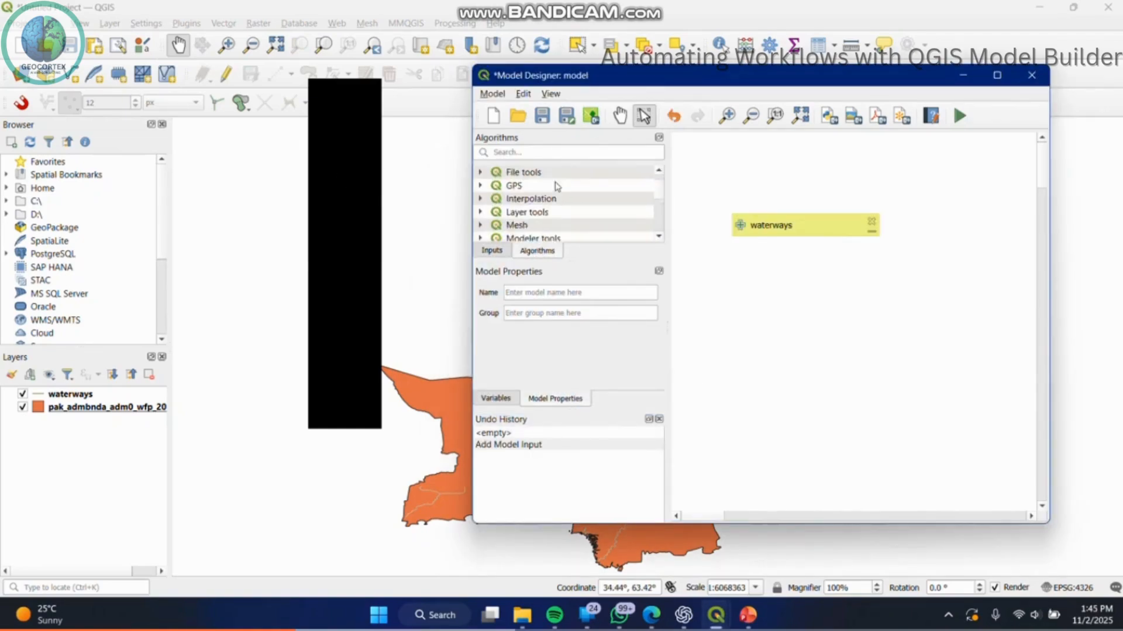
type("buffer")
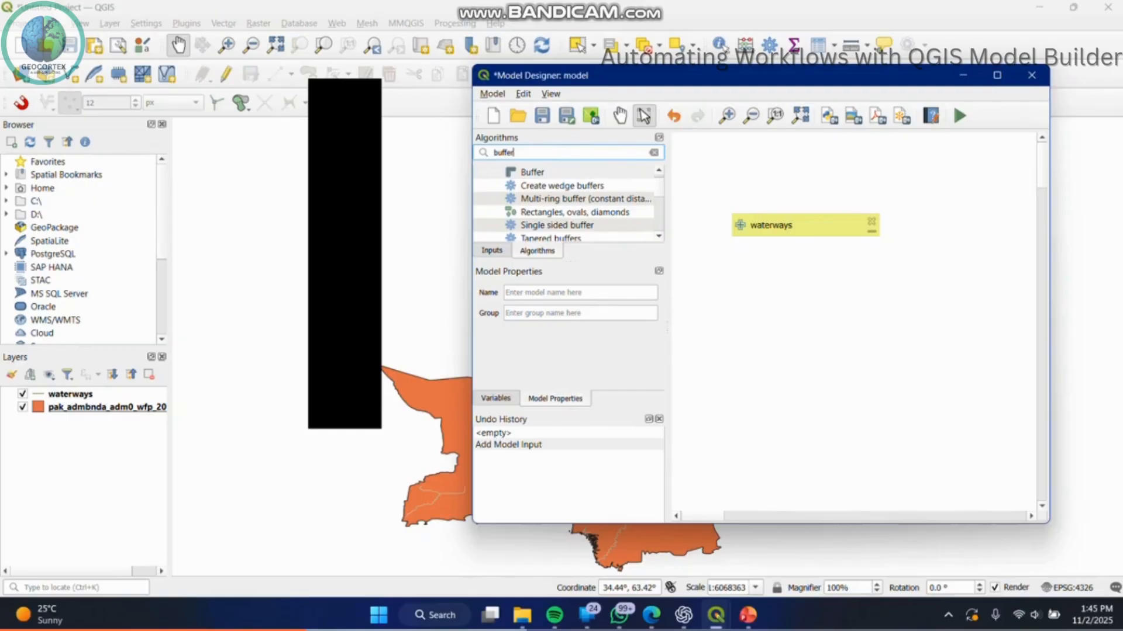
left_click_drag(533, 173, 778, 283)
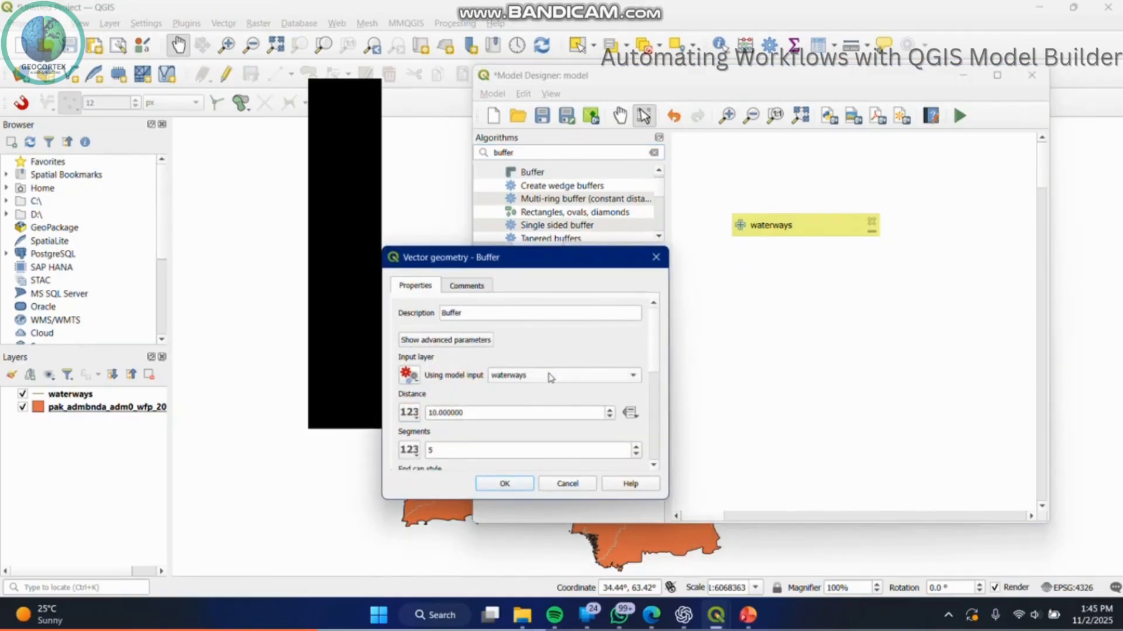
left_click_drag(564, 264, 576, 201)
left_click_drag(457, 350, 408, 357)
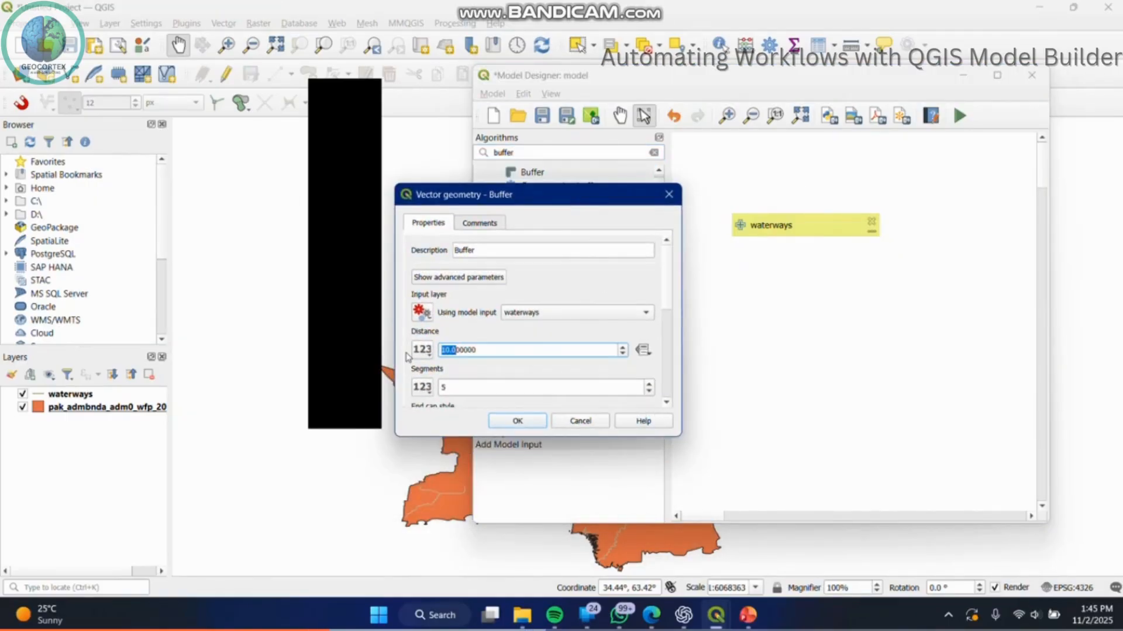
type("0.05")
left_click(518, 421)
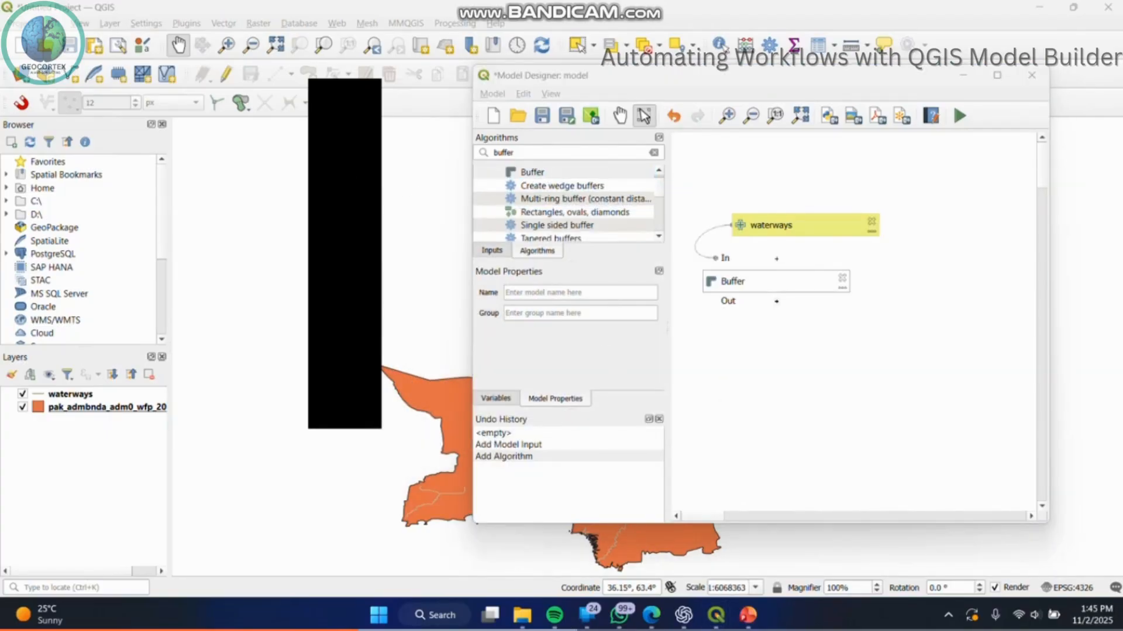
left_click_drag(517, 152, 457, 153)
type("clip")
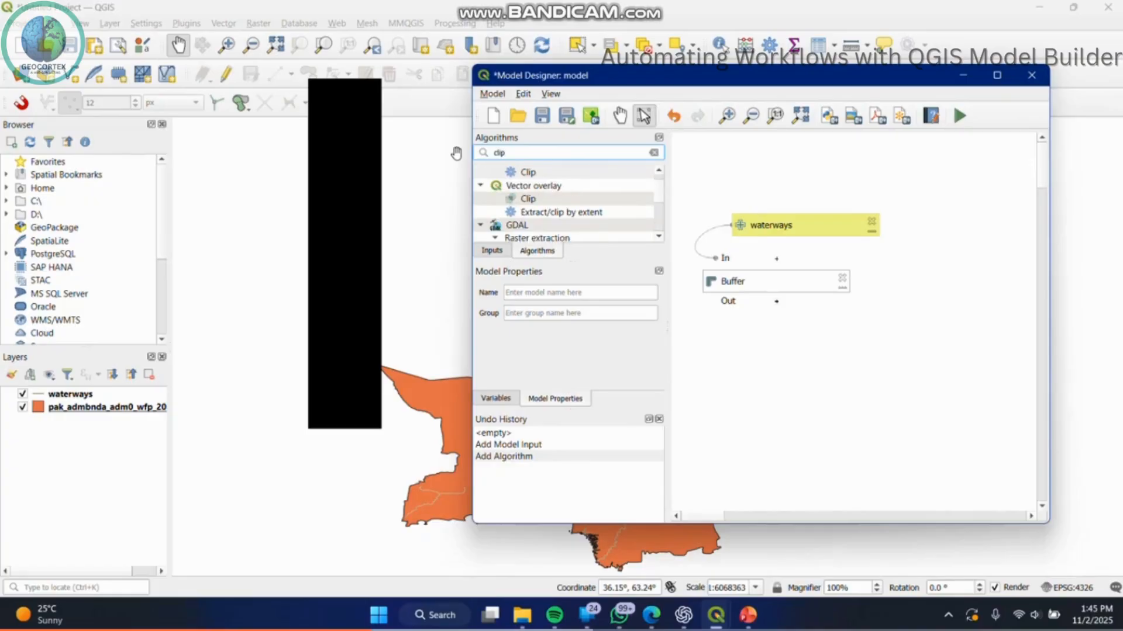
left_click_drag(527, 198, 757, 353)
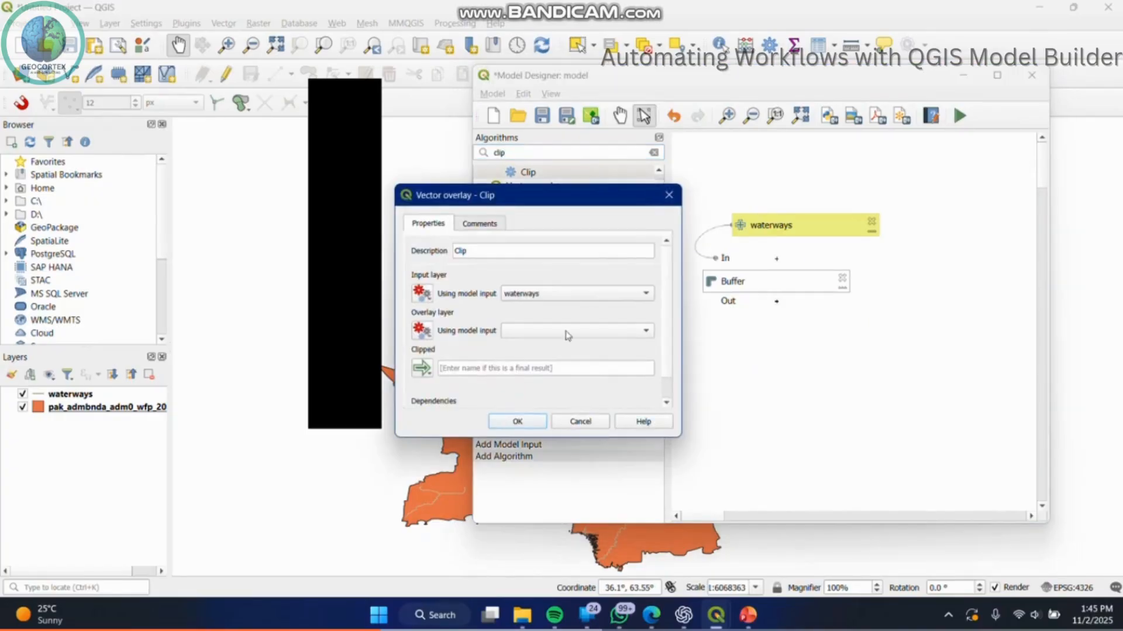
left_click(544, 298)
left_click(421, 293)
left_click(473, 364)
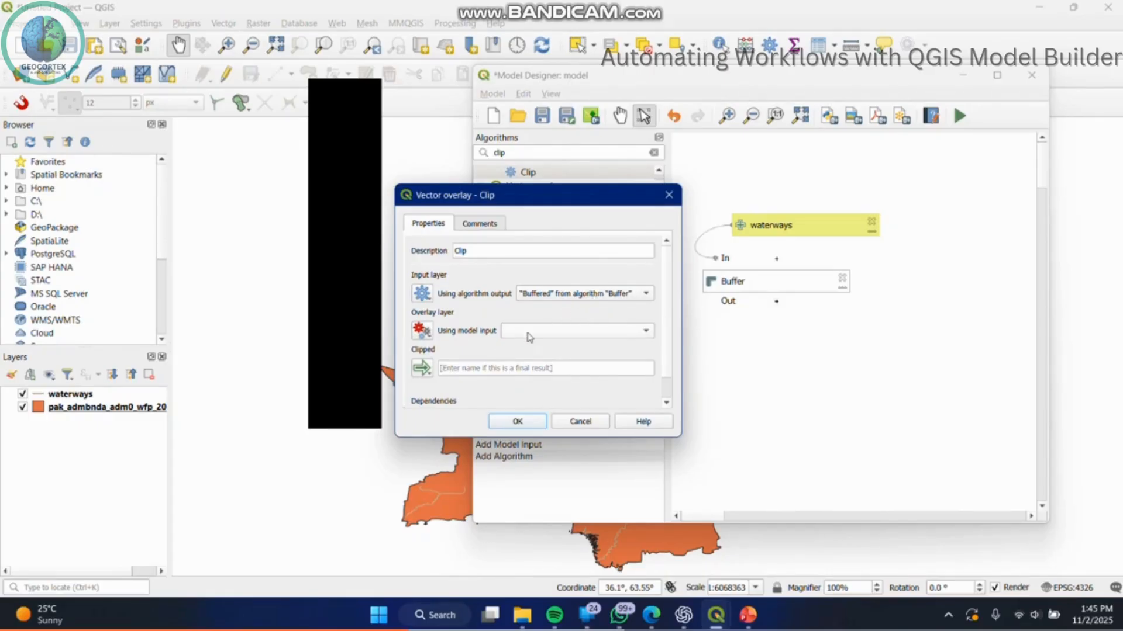
left_click(580, 421)
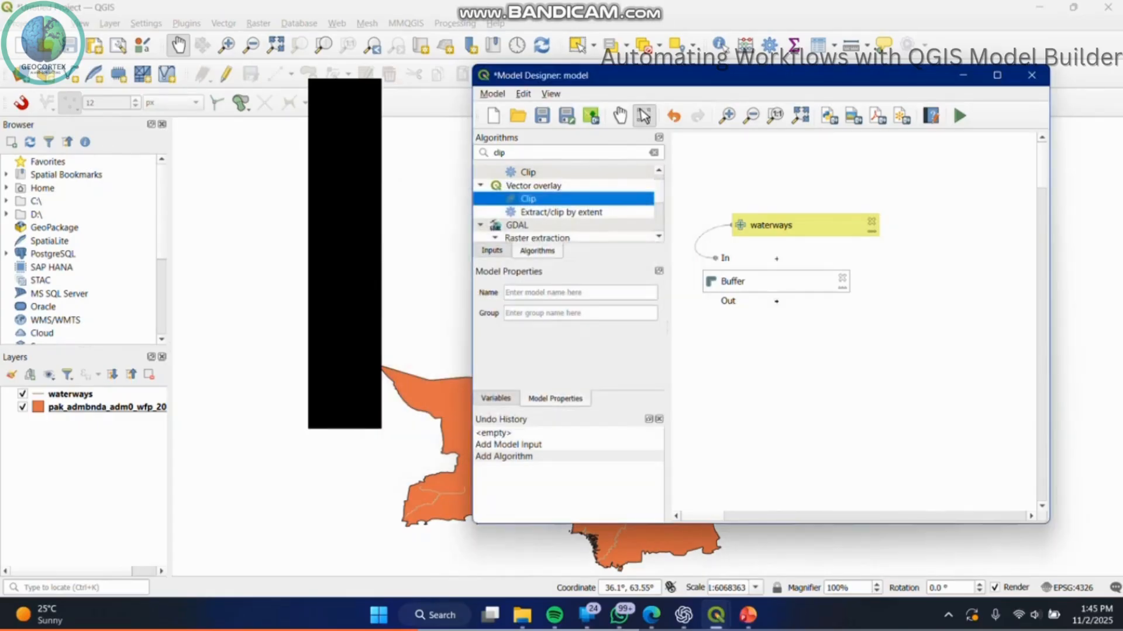
double_click(499, 152)
Step: Add a vector layer input described as "boundary" with Polygon geometry and place it up and to the right of waterways
left_click(492, 250)
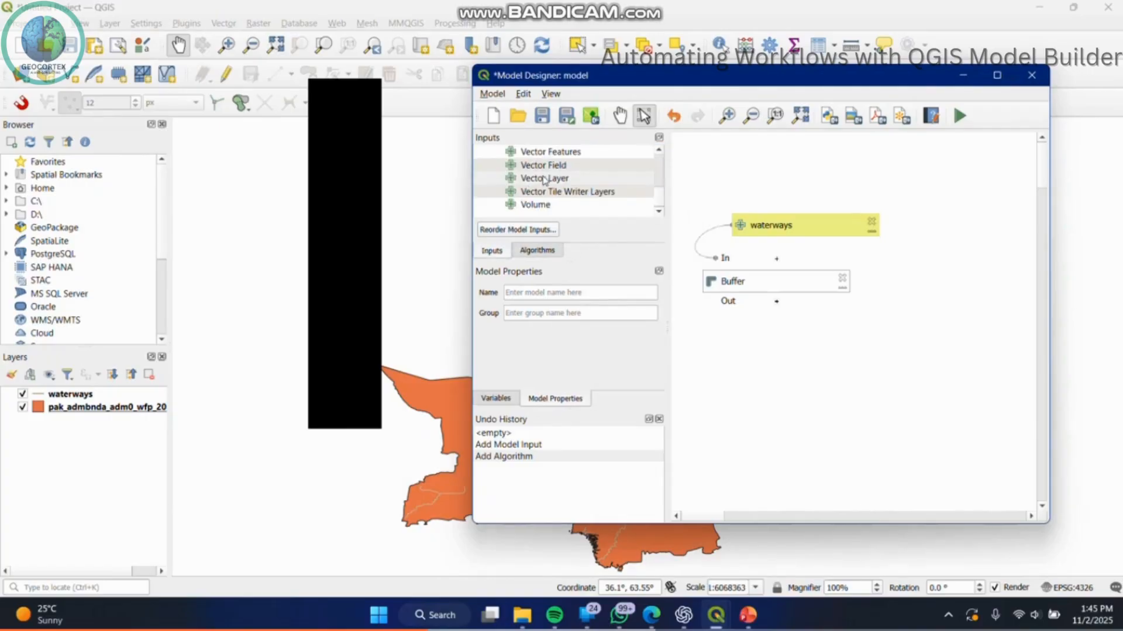
left_click_drag(546, 179, 746, 184)
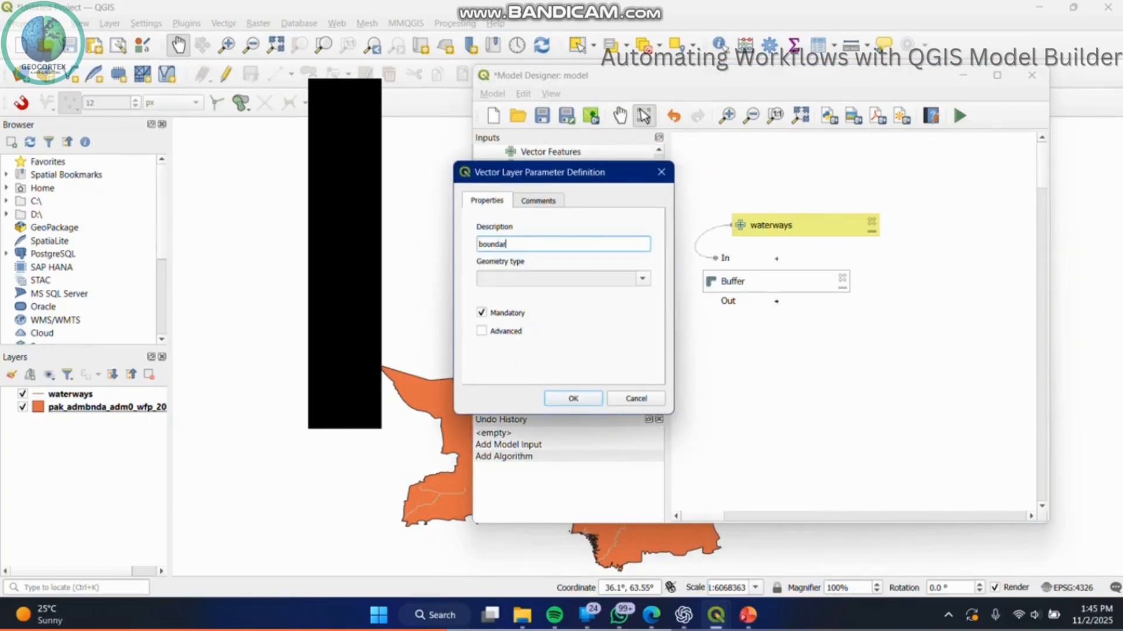
left_click(642, 279)
left_click(501, 322)
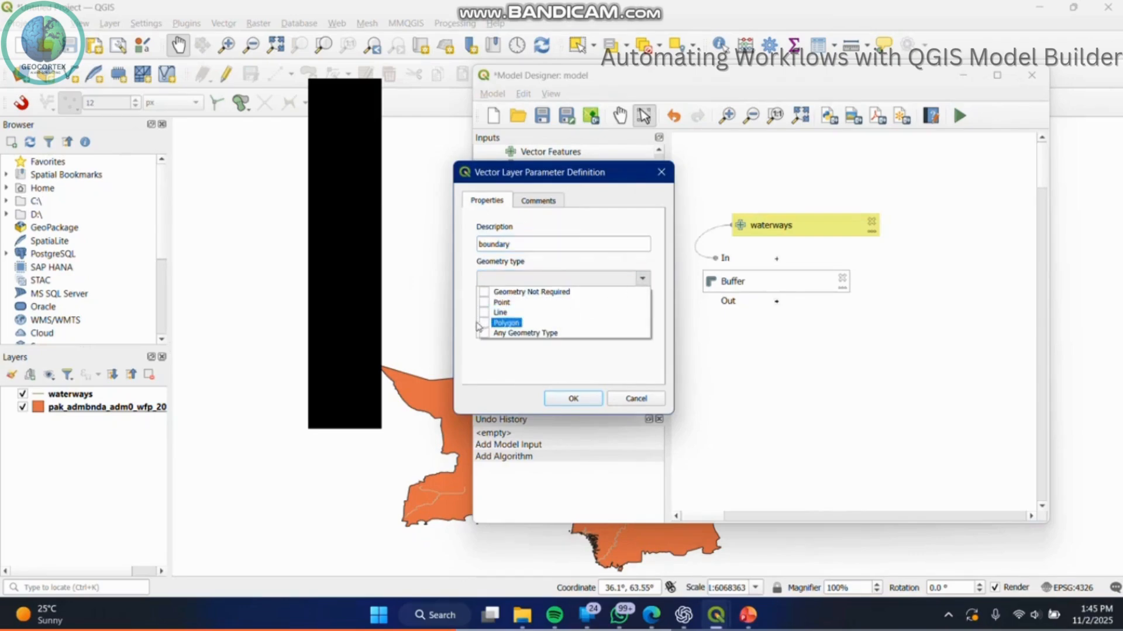
left_click(499, 344)
left_click(591, 405)
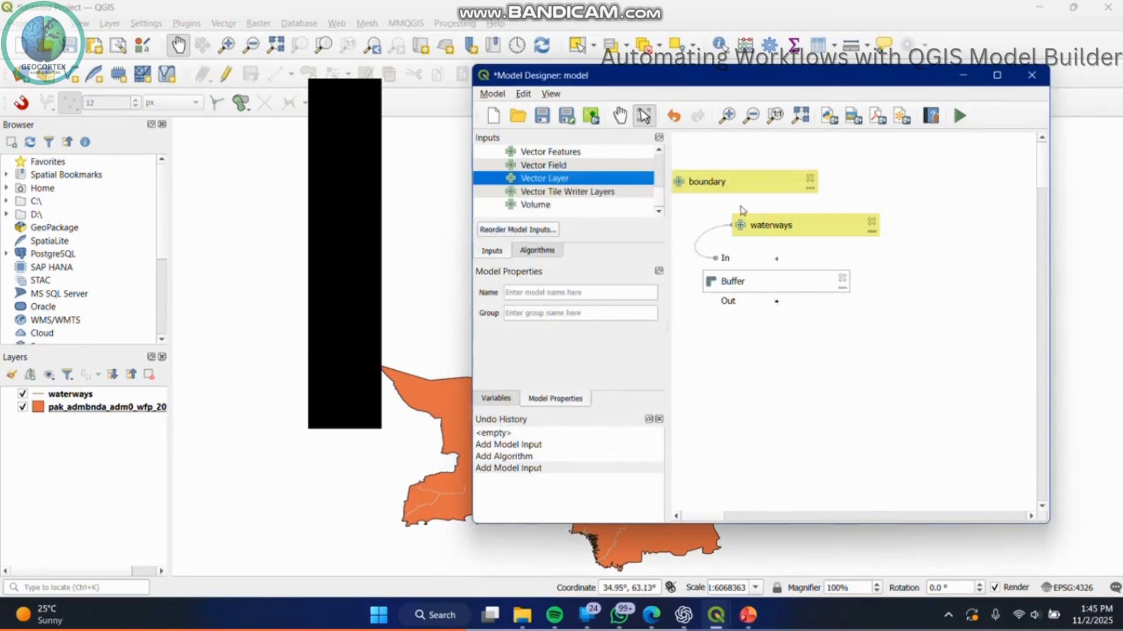
left_click_drag(790, 190, 919, 194)
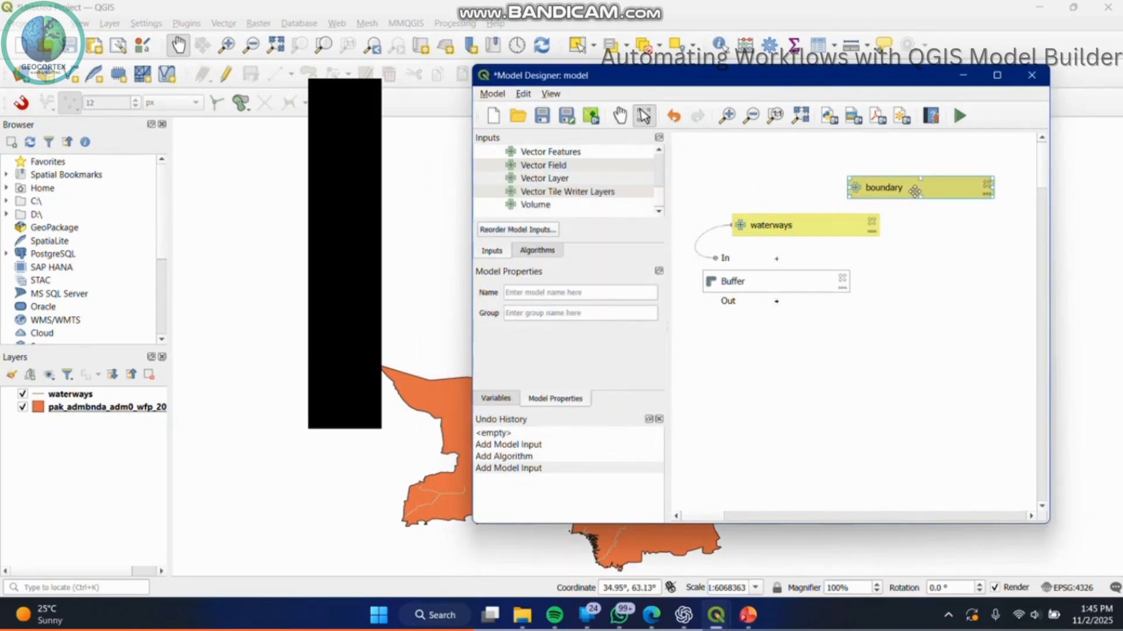
Step: Add the vector overlay Clip algorithm with the Buffer algorithm's output as input layer and boundary as overlay layer
left_click(544, 250)
left_click_drag(524, 198, 842, 364)
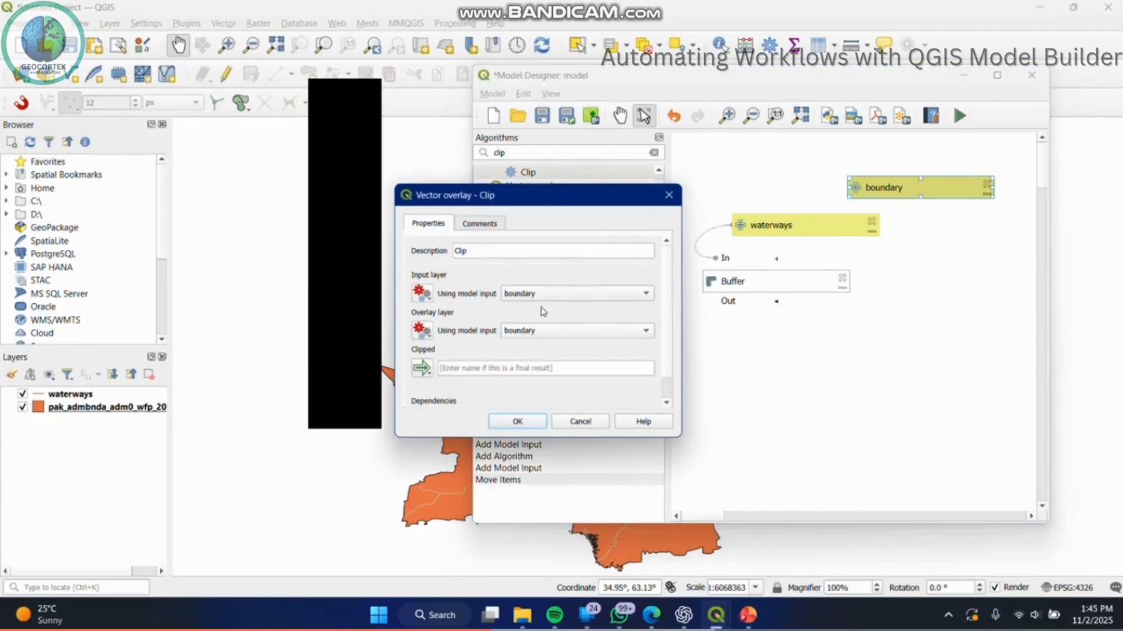
left_click(421, 292)
left_click(470, 364)
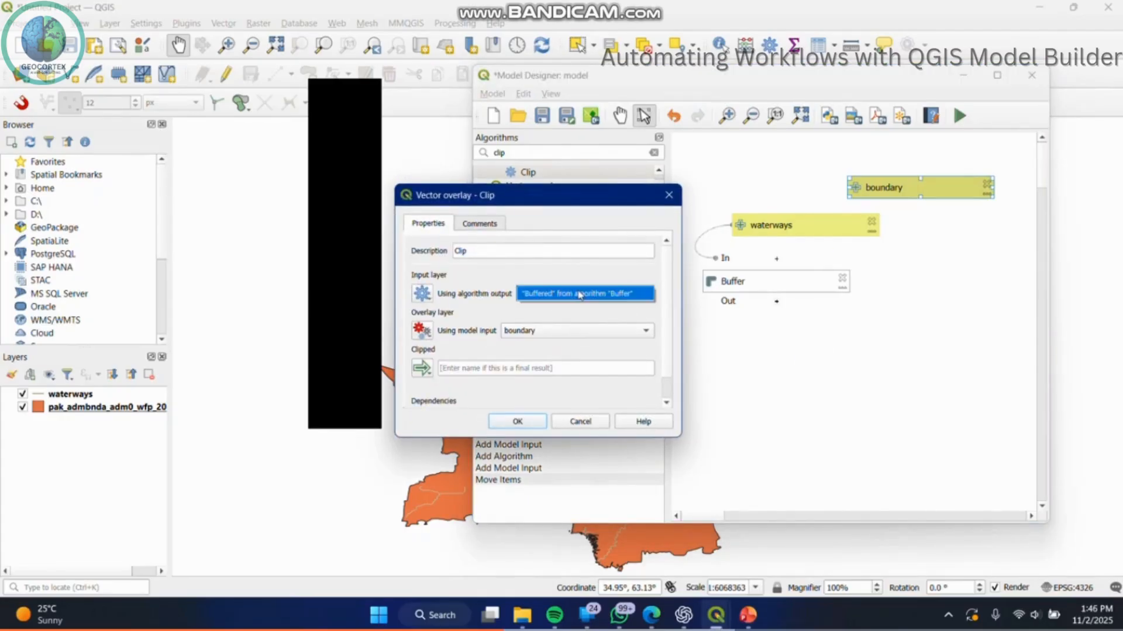
left_click(524, 336)
left_click(524, 337)
left_click(530, 428)
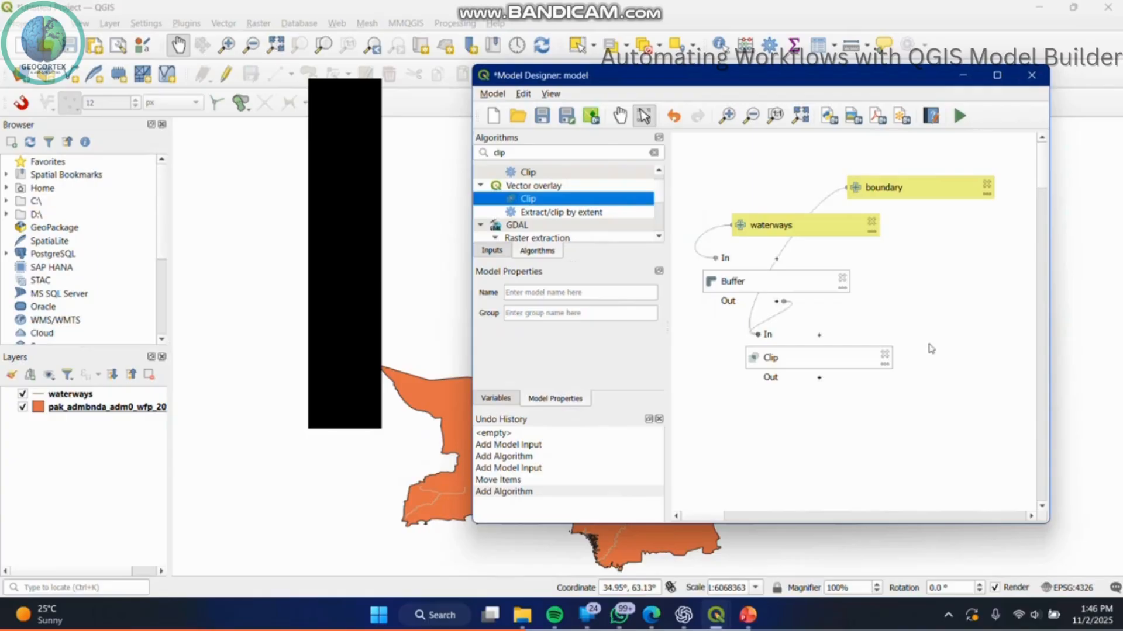
Step: Rearrange the canvas with Clip below boundary, waterways level with boundary, and Buffer directly below waterways
left_click_drag(830, 362, 945, 275)
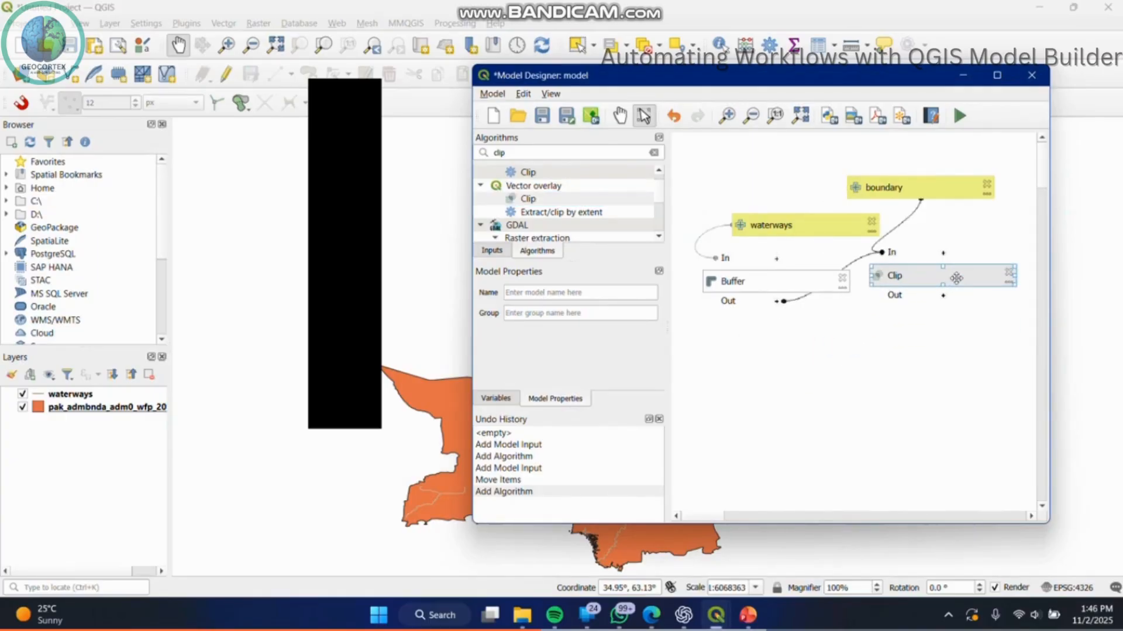
left_click_drag(772, 226, 734, 187)
left_click_drag(798, 269, 790, 219)
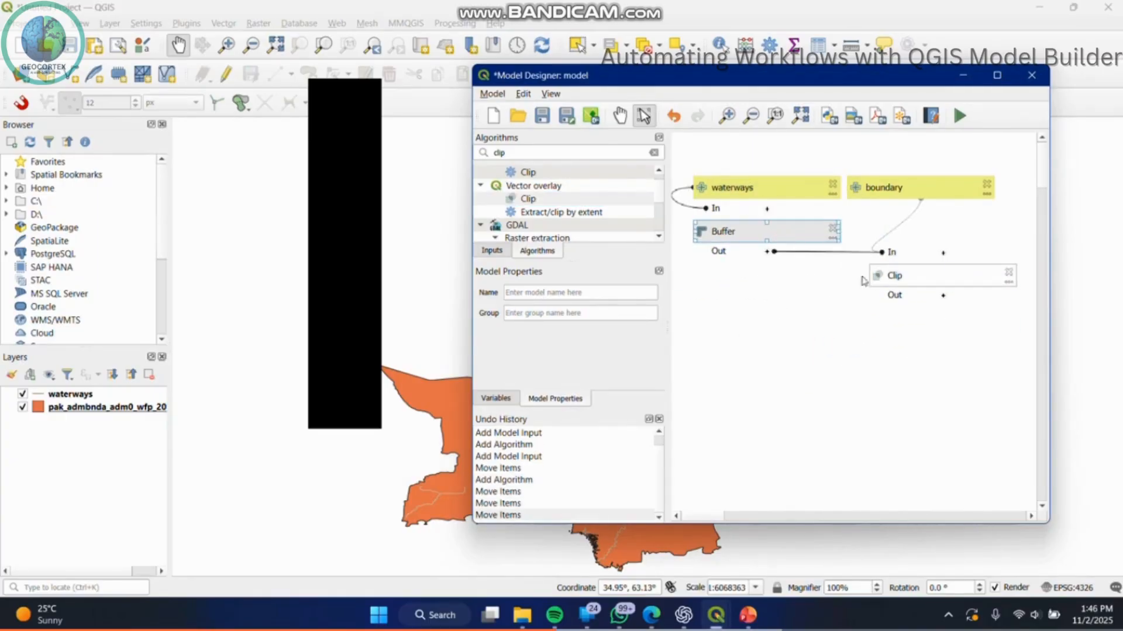
left_click(804, 324)
left_click(347, 178)
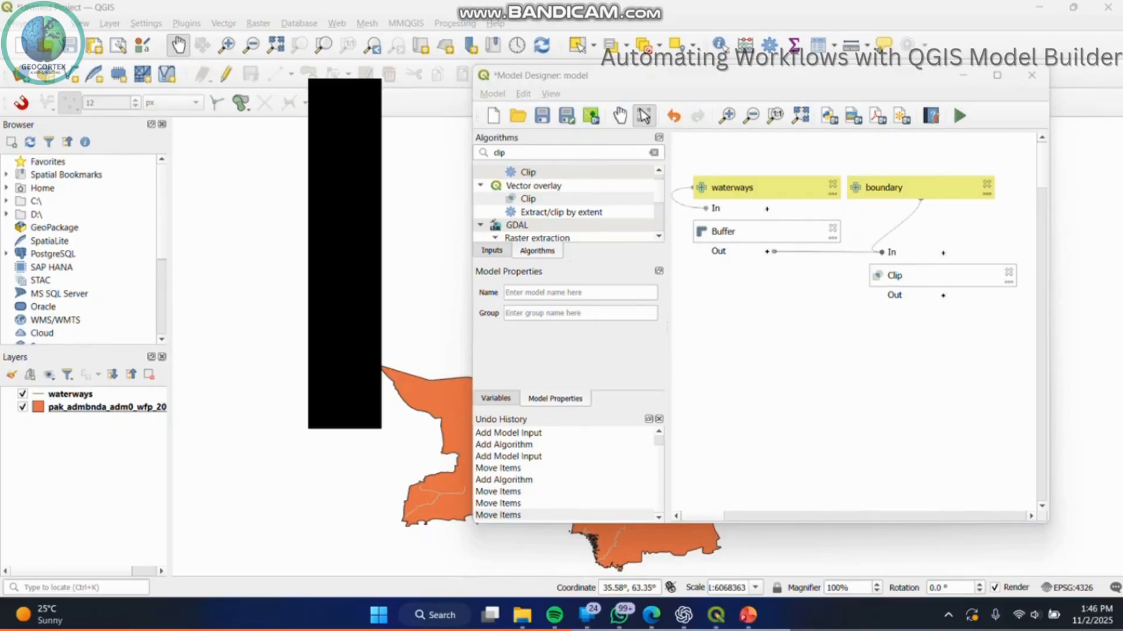
Step: Add the vector geometry Dissolve algorithm below Buffer, taking the Clip algorithm's "Clipped" output as its input layer
double_click(498, 153)
key("BackSpace")
type("diss")
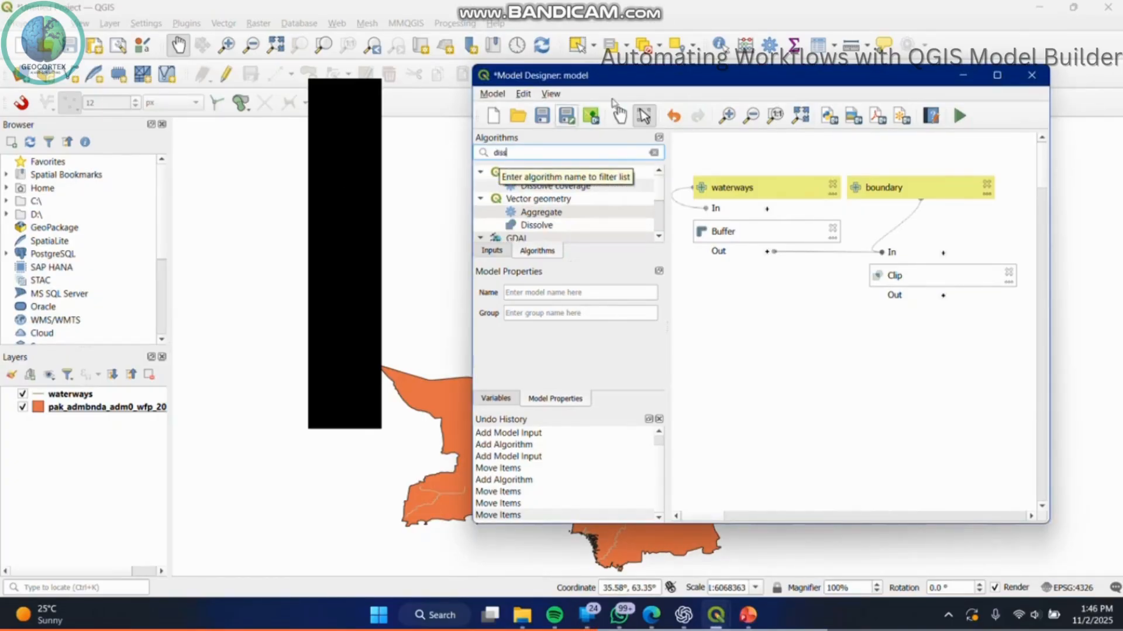
left_click_drag(536, 226, 763, 353)
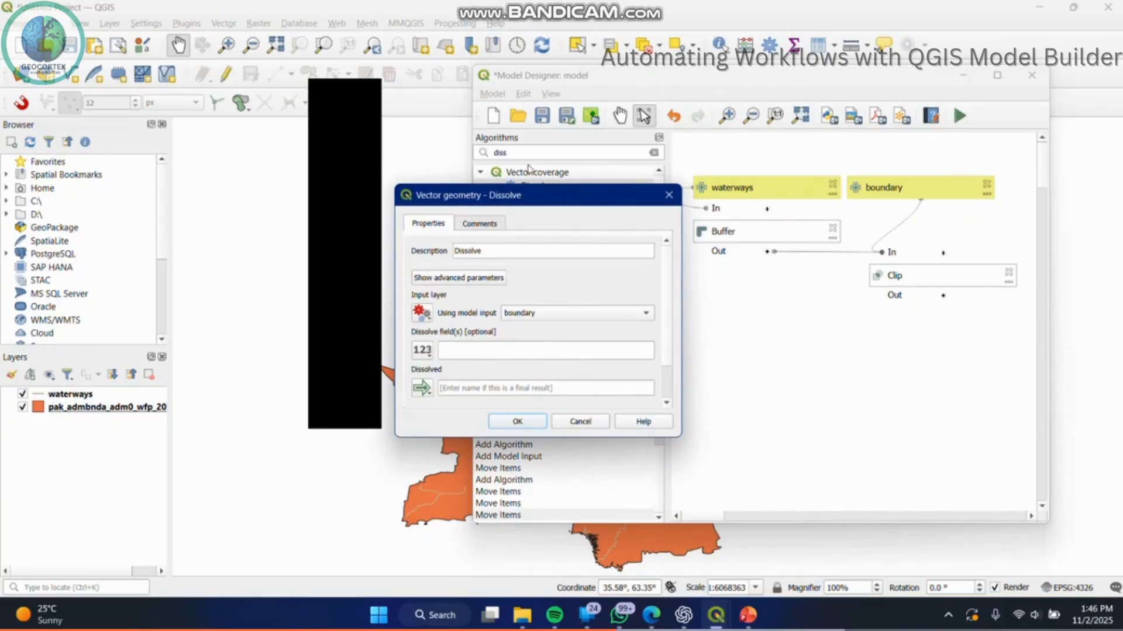
left_click(421, 313)
left_click(451, 384)
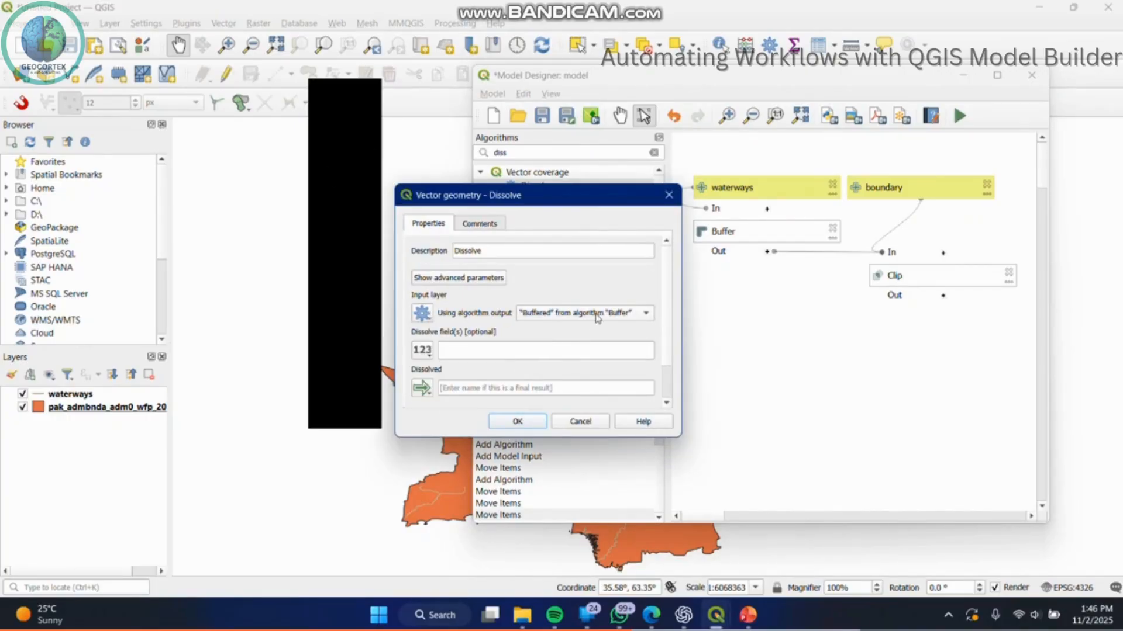
left_click(597, 315)
left_click(588, 328)
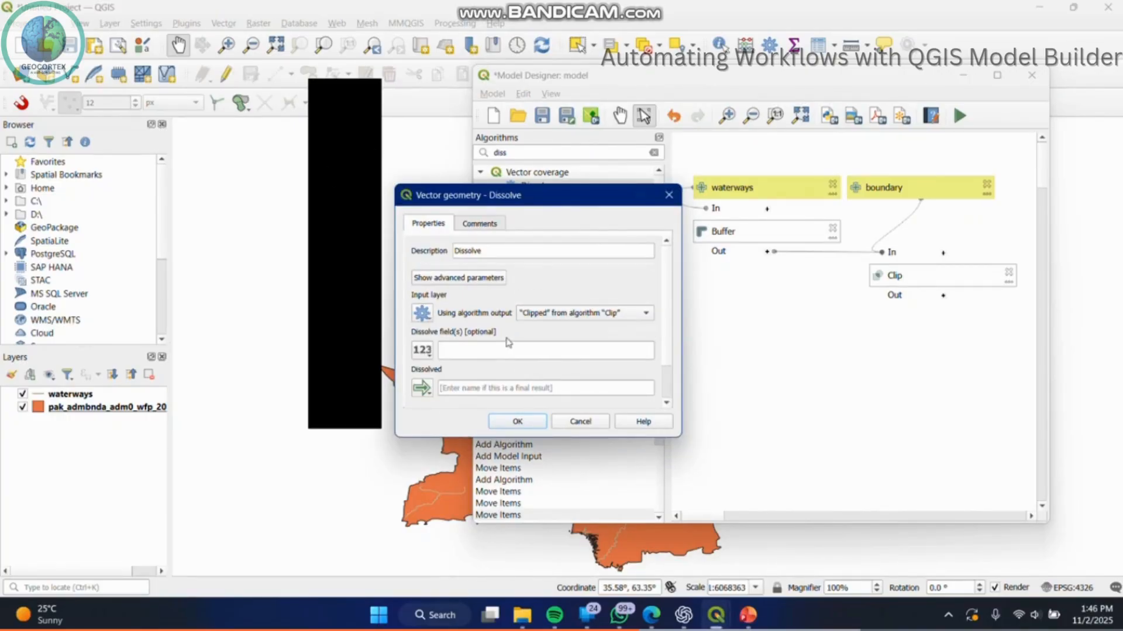
left_click(532, 423)
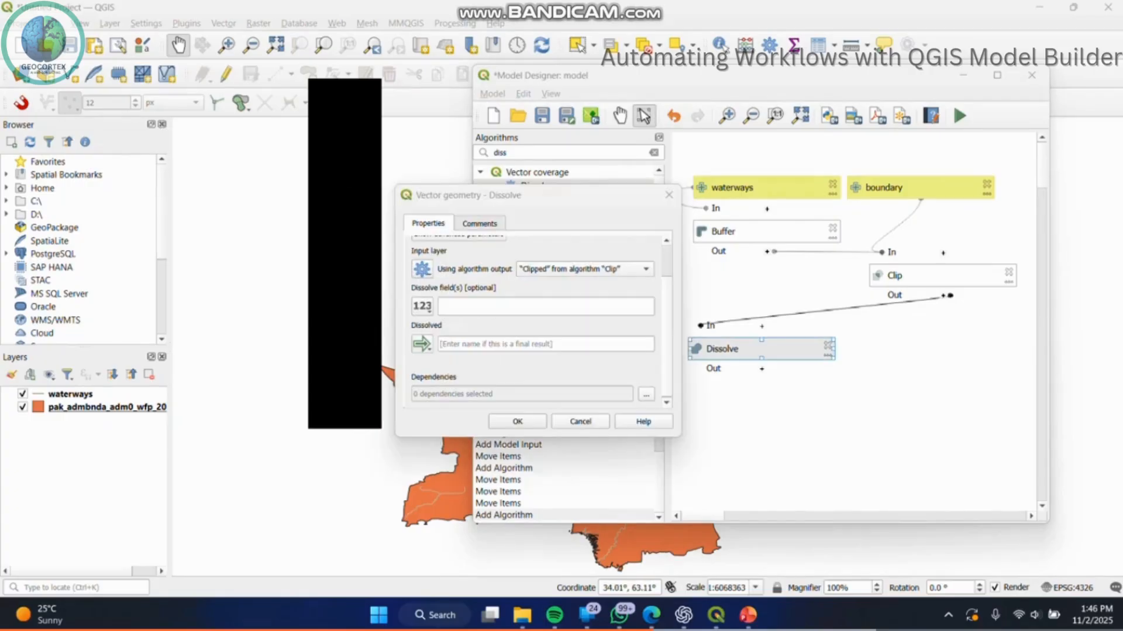
Step: Define the Dissolve algorithm's dissolved layer as a final model result named "Output"
left_click(497, 344)
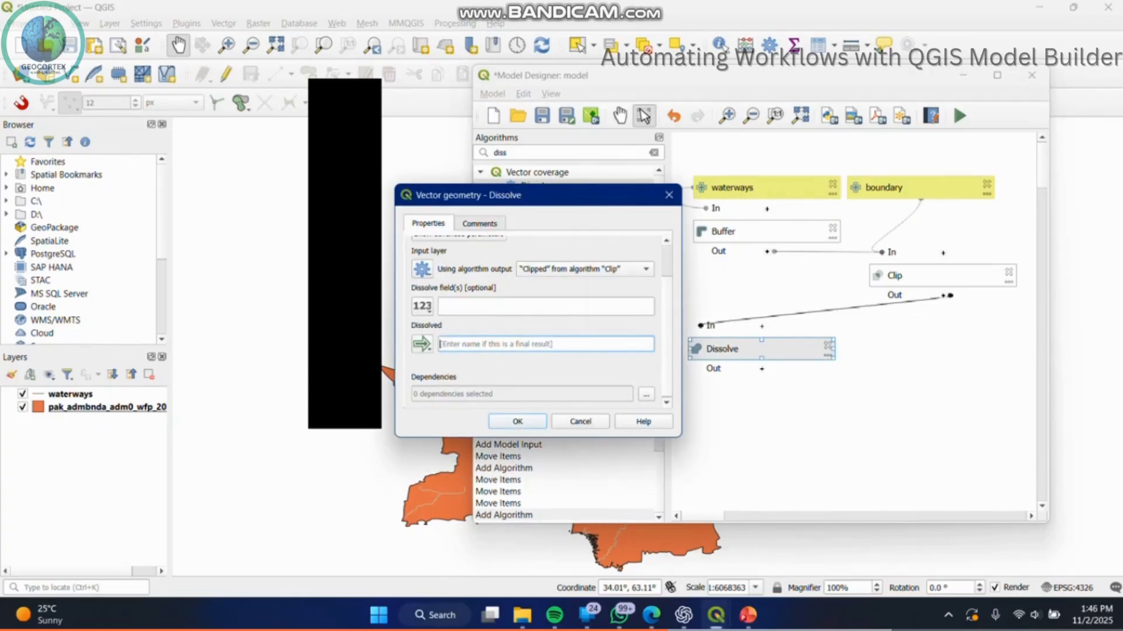
type("O")
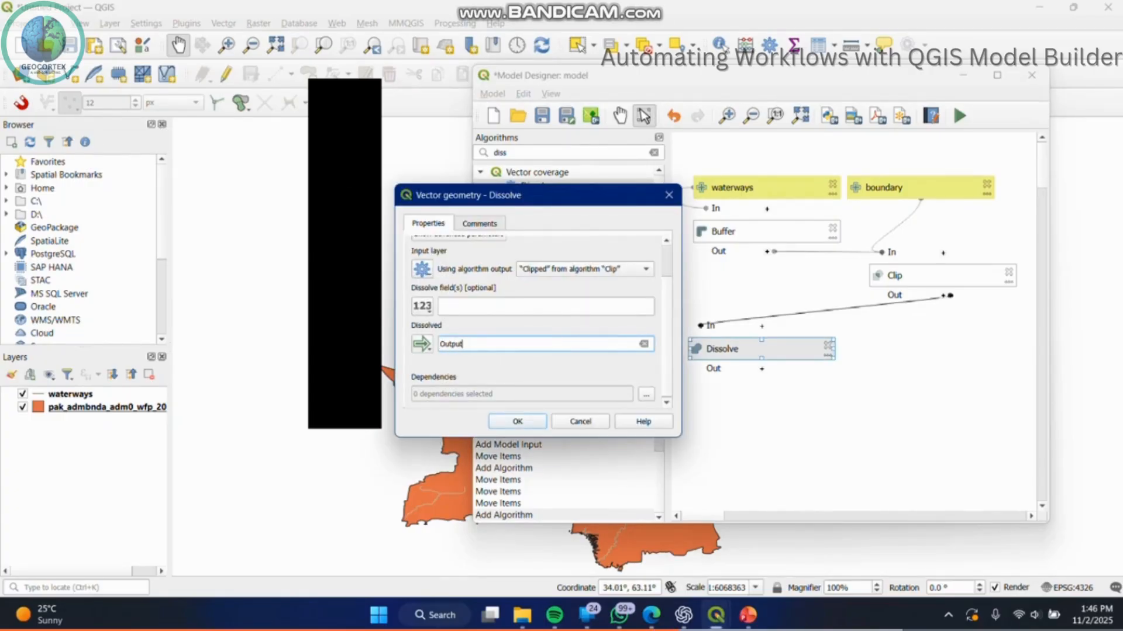
type("utput")
left_click(537, 423)
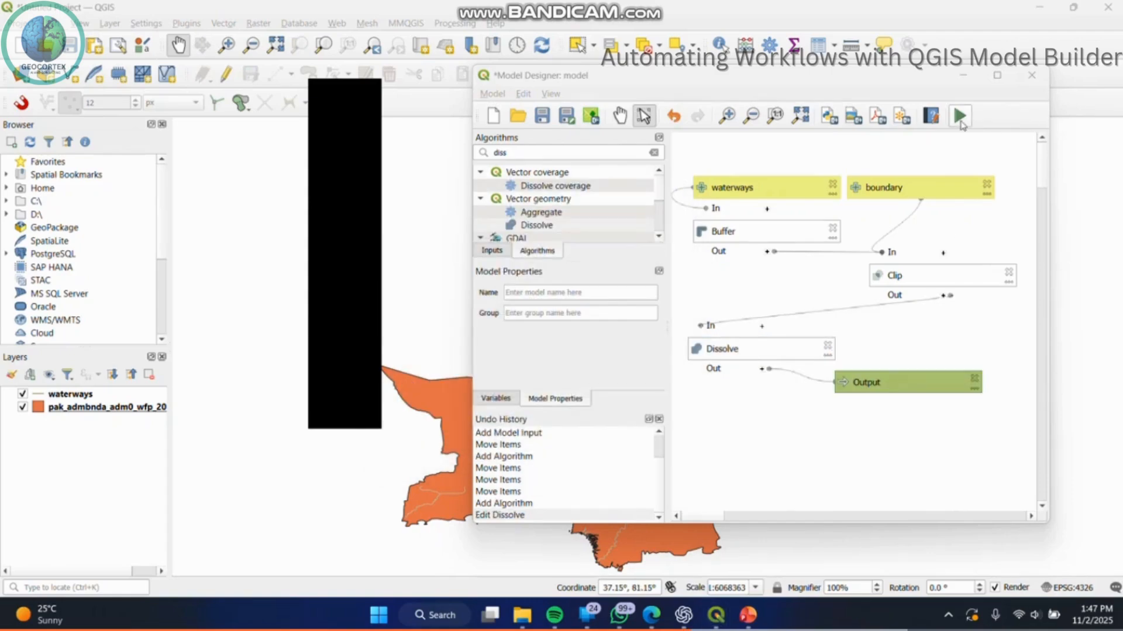
Step: Run the model with pak_admbnda_adm0_wfp_20220909 as boundary and the waterways layer as waterways, creating a temporary output layer
left_click(959, 117)
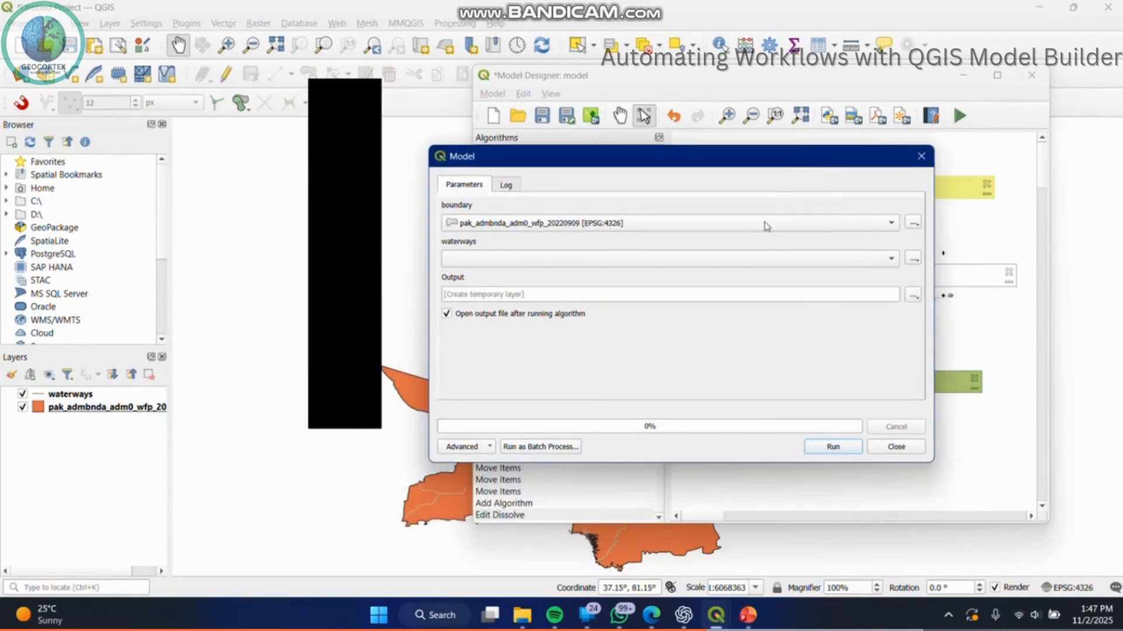
left_click(742, 224)
left_click(741, 224)
left_click(710, 258)
left_click(709, 259)
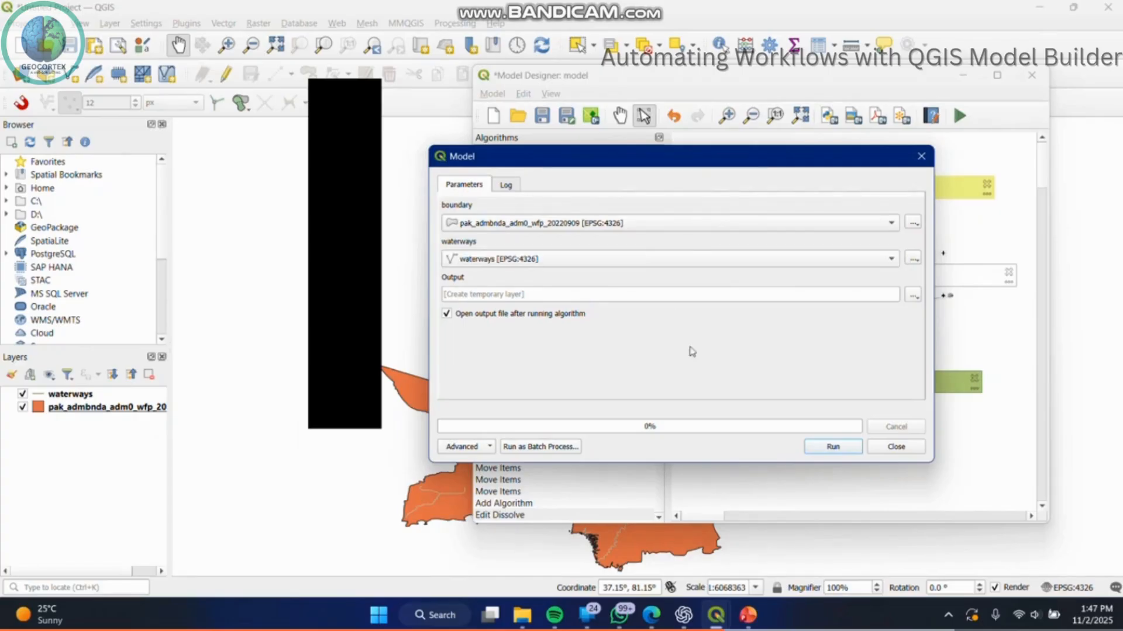
left_click(835, 448)
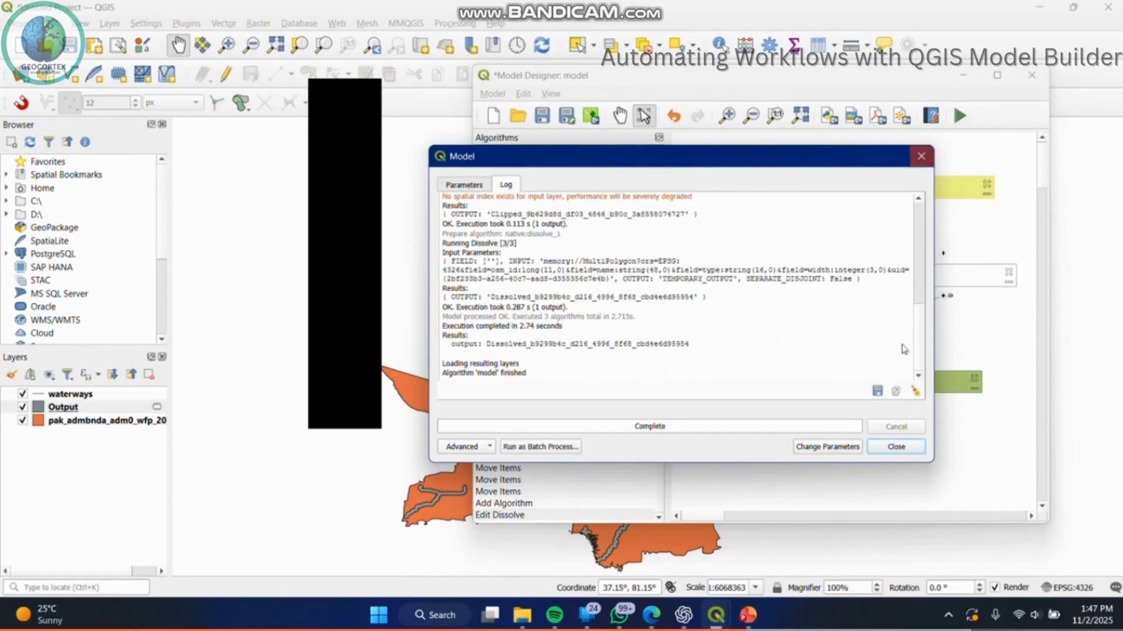
Step: Close the finished model run and inspect the dissolved waterway buffers of the Output layer across the map, especially the northern and eastern areas
left_click(896, 446)
left_click(962, 75)
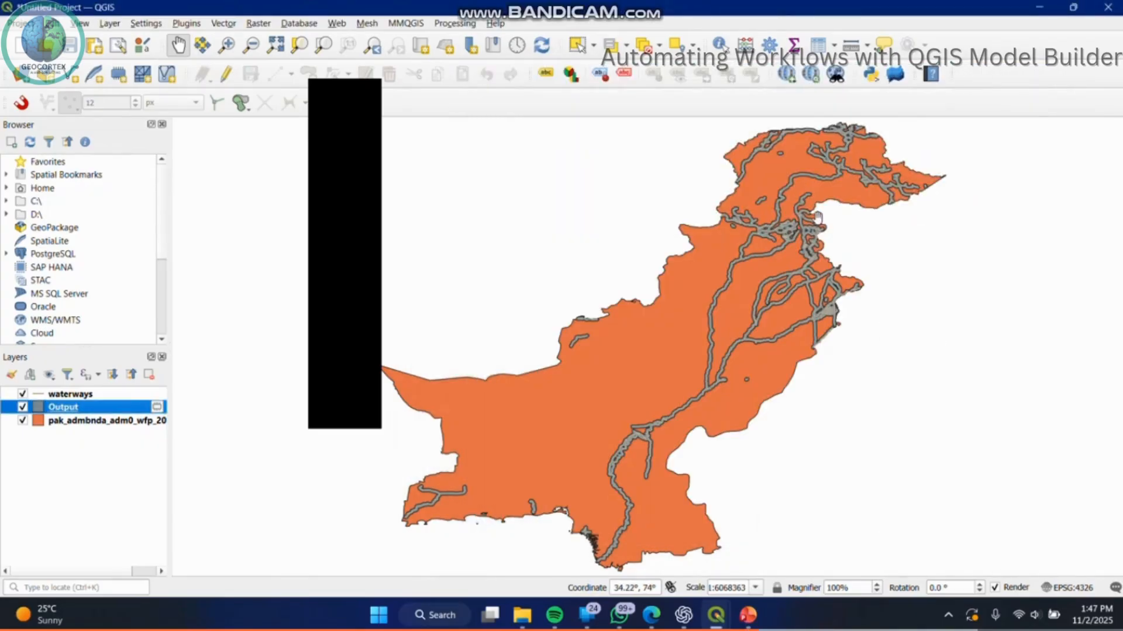
scroll(781, 265, "up", 2)
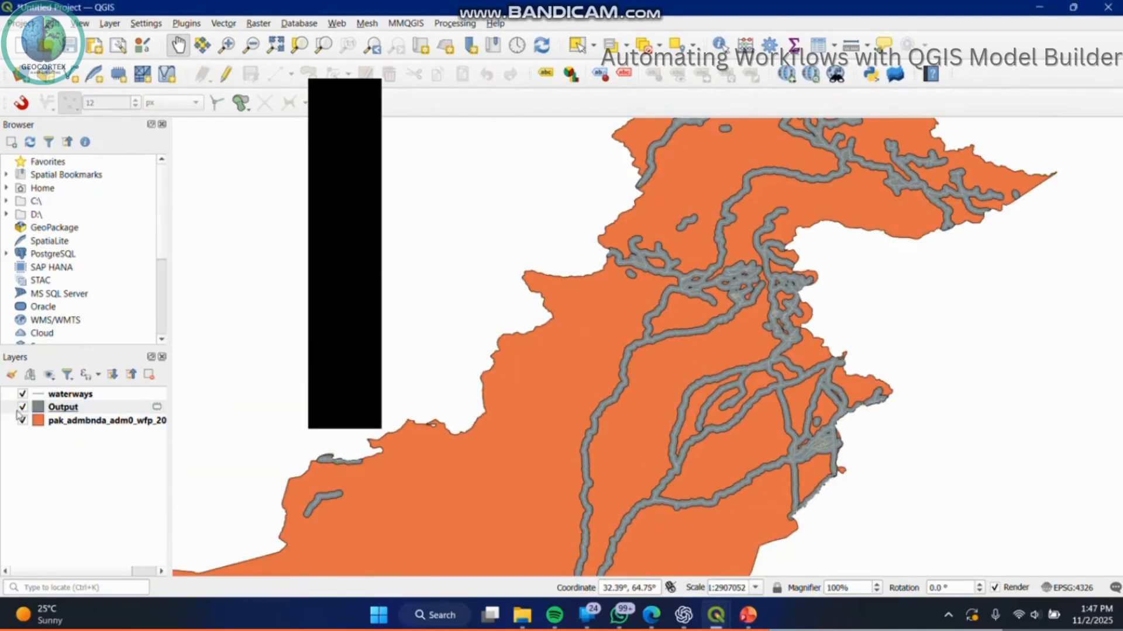
left_click_drag(704, 224, 677, 151)
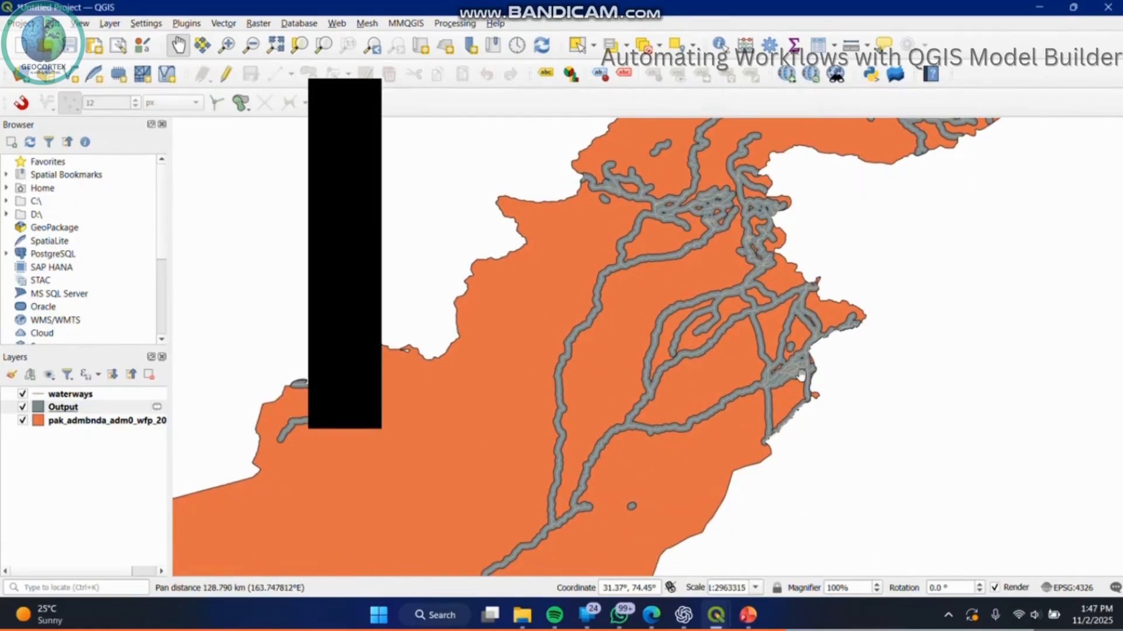
left_click_drag(725, 293, 691, 423)
left_click_drag(762, 183, 732, 233)
scroll(708, 358, "down", 2)
key("alt+Tab")
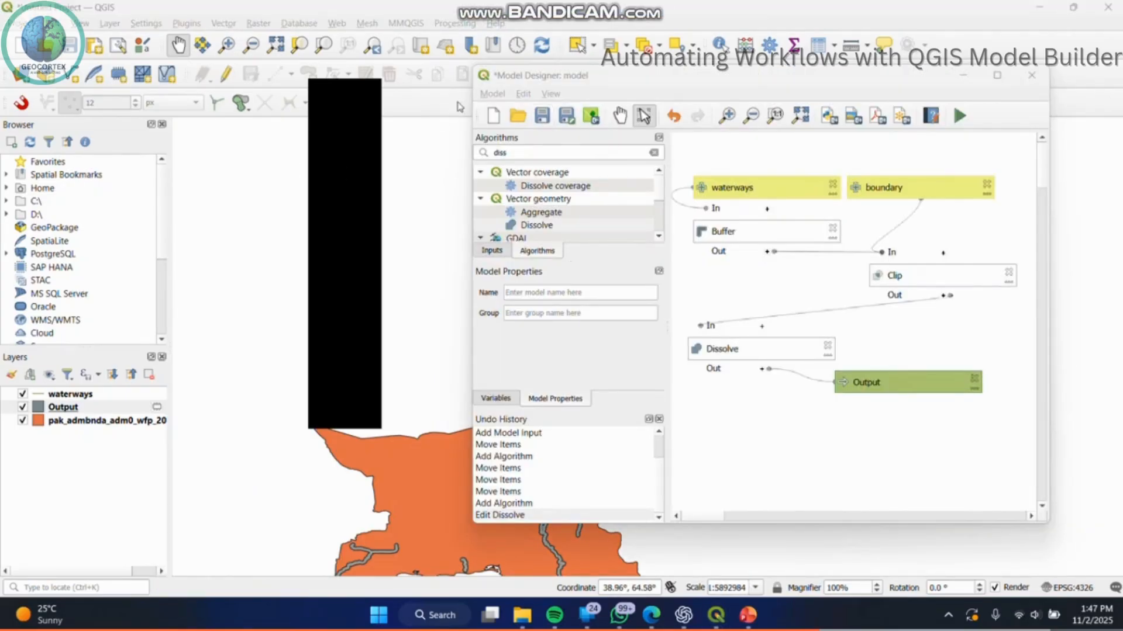
left_click(492, 93)
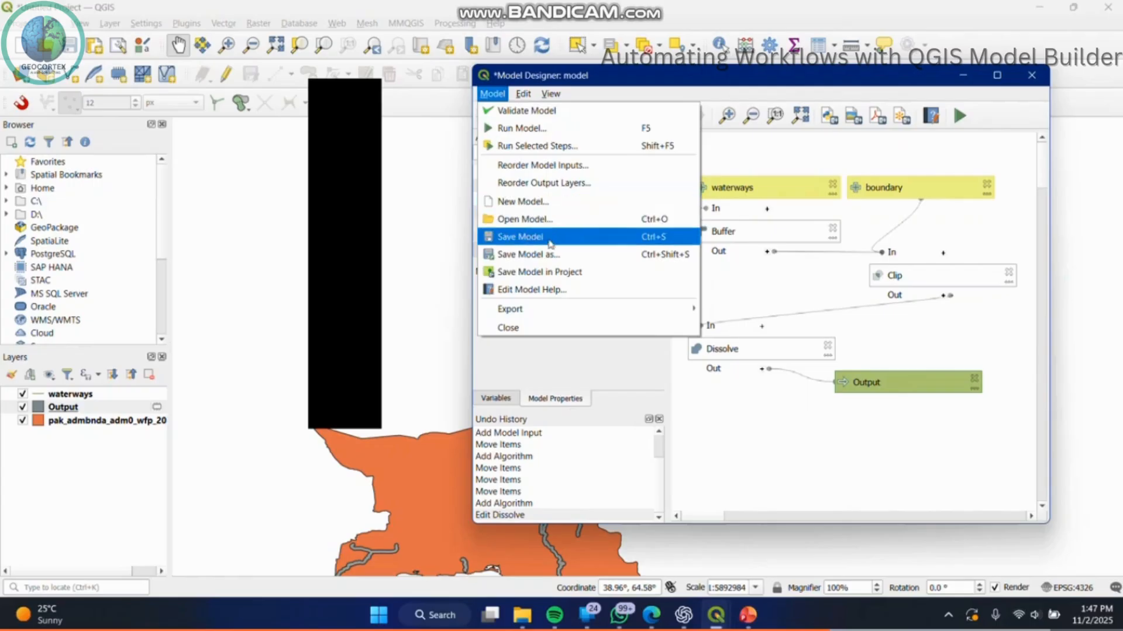
left_click(550, 239)
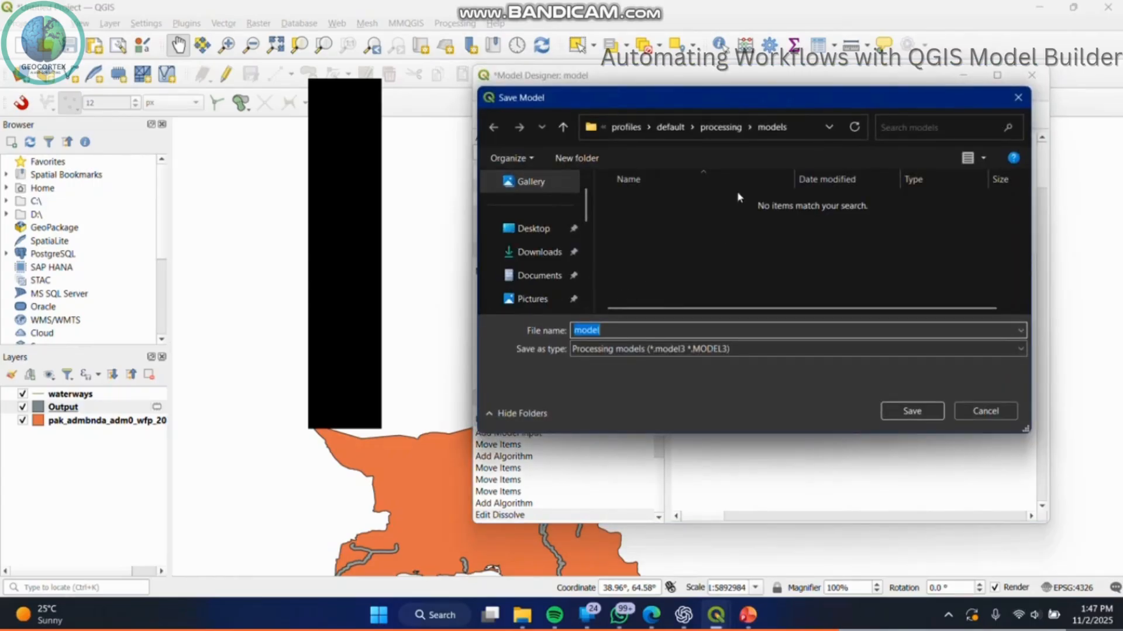
left_click(975, 412)
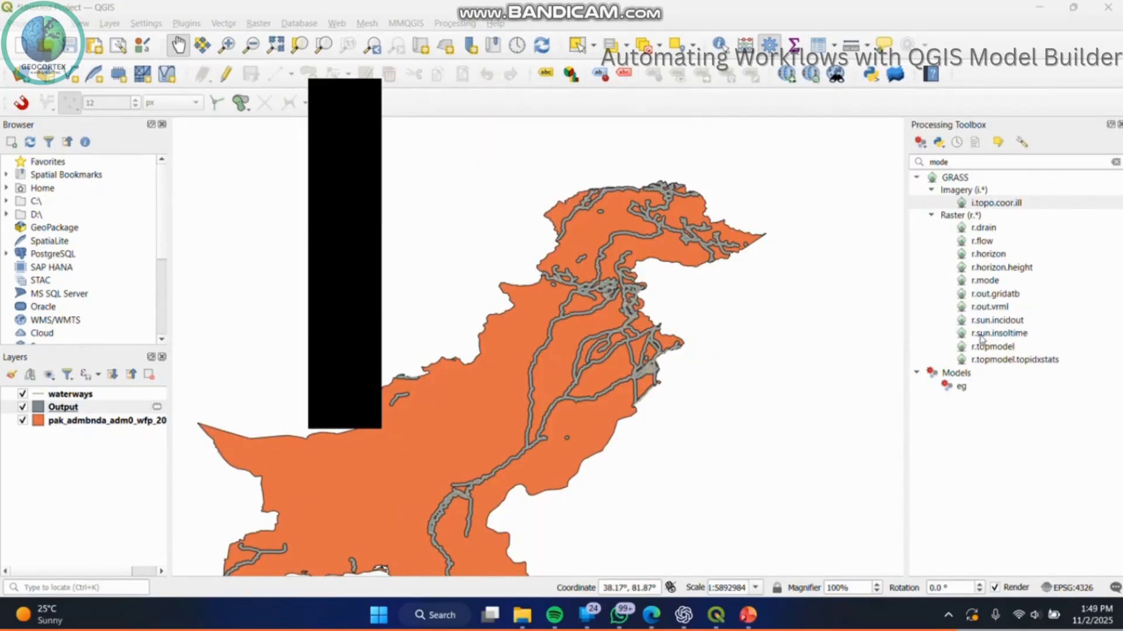
Step: Review the actions available for the saved eg model in the Processing Toolbox and the export formats offered in the Model Designer
left_click(962, 388)
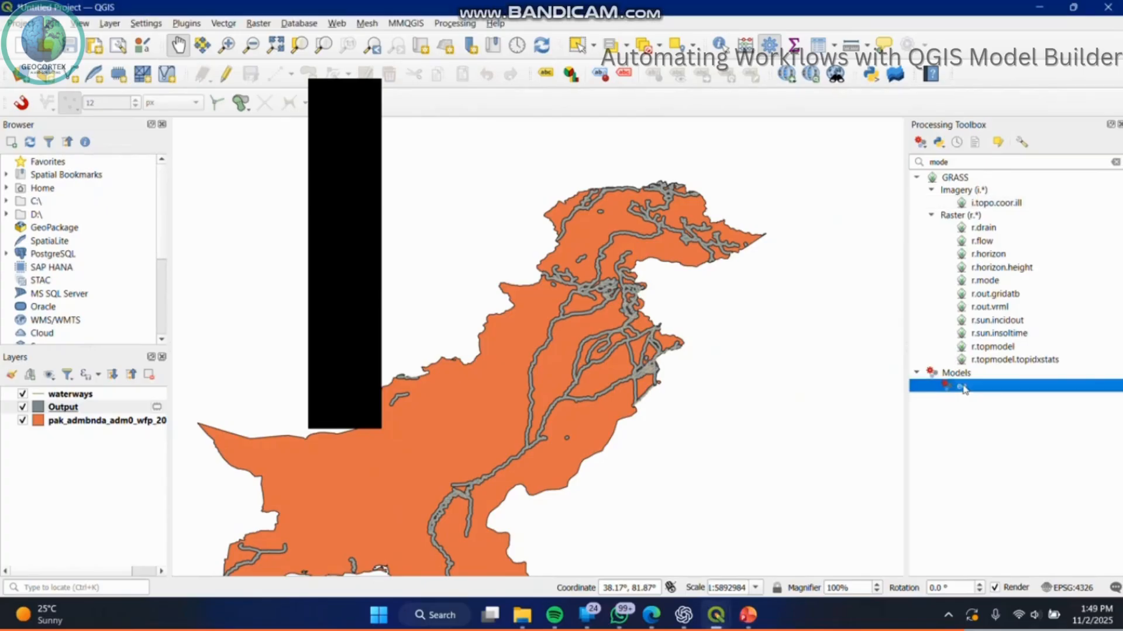
right_click(962, 387)
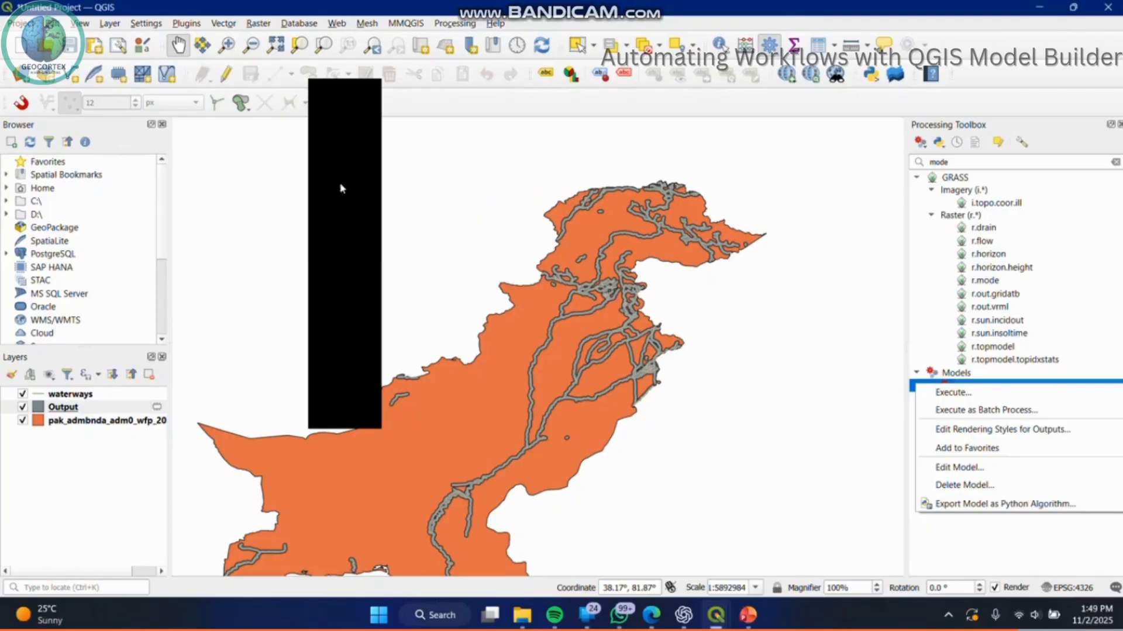
key("alt+Tab")
left_click(476, 96)
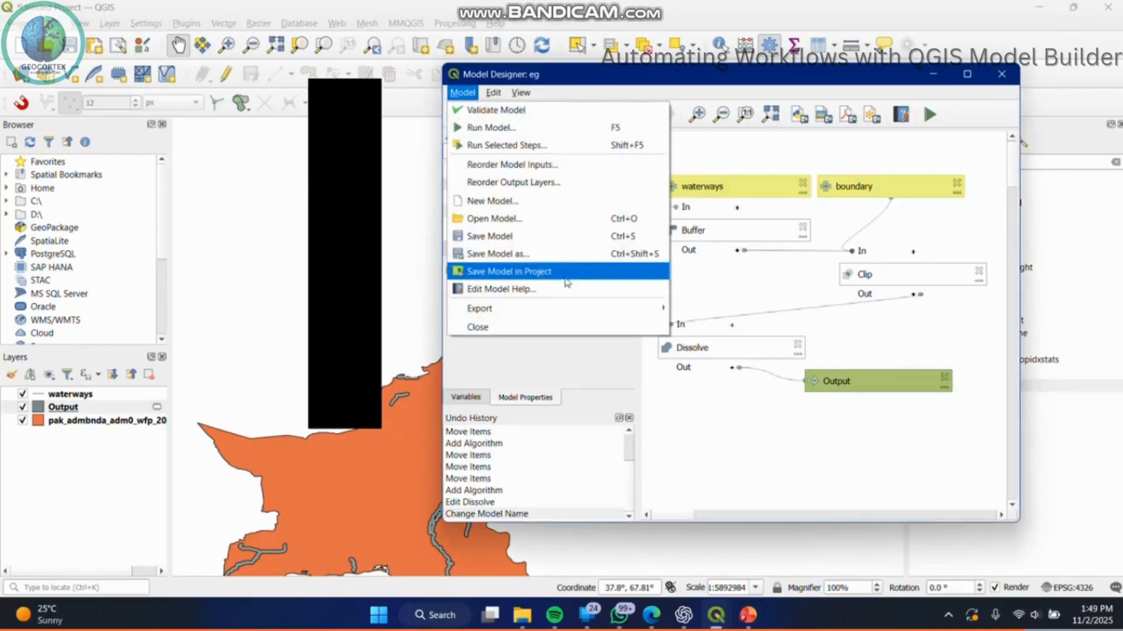
mouse_move(639, 309)
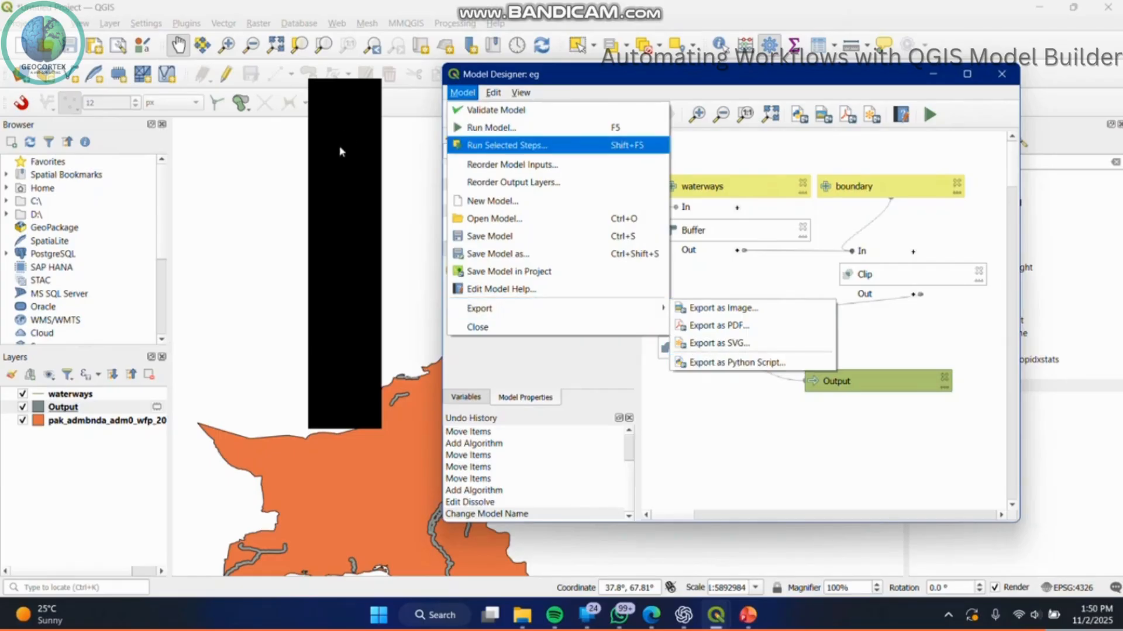
left_click(340, 166)
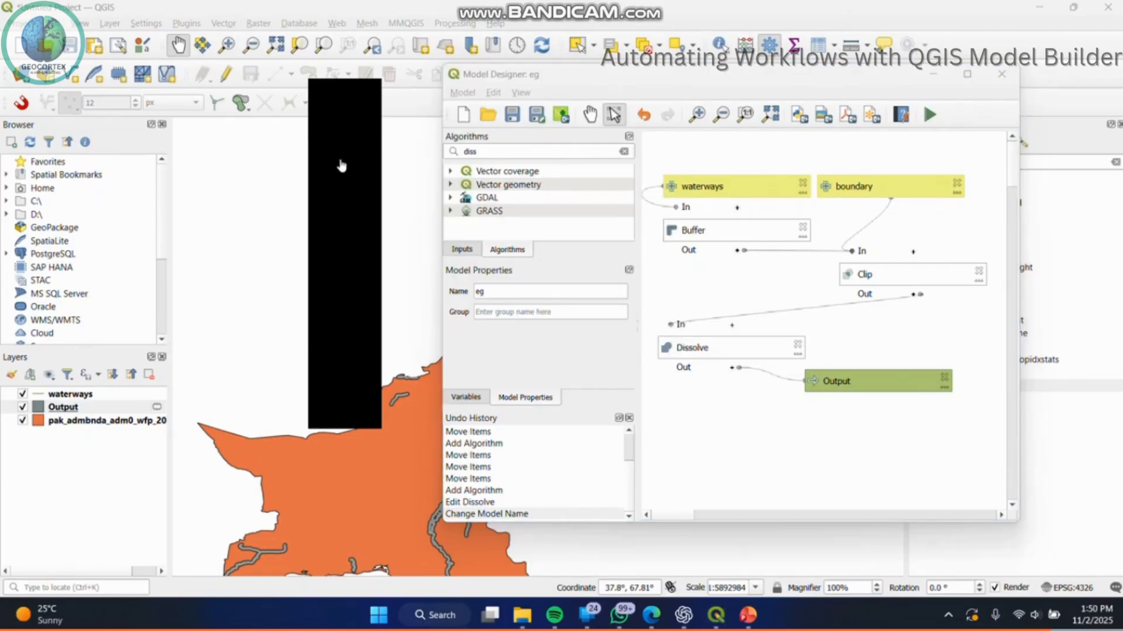